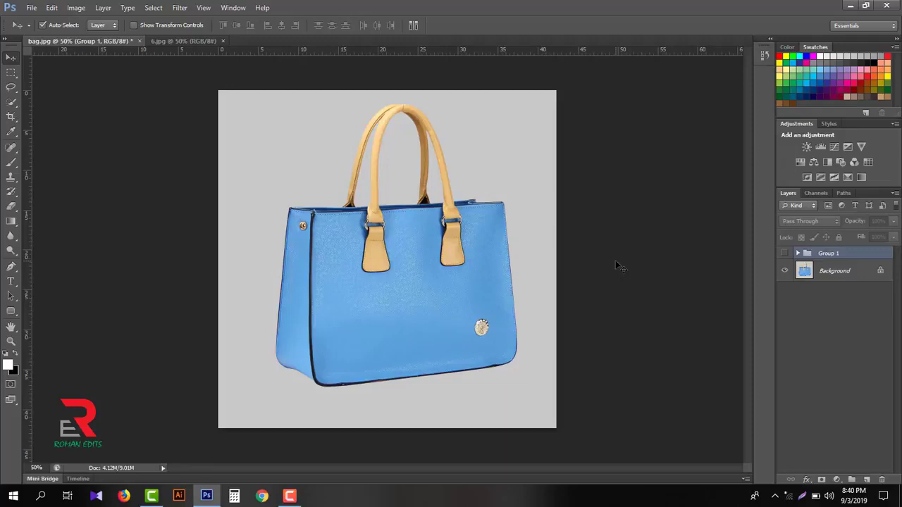
- Make Group 1 visible and delete the whole group so that only the Background layer is left
{"action": "left_click", "coordinate": [784, 253]}
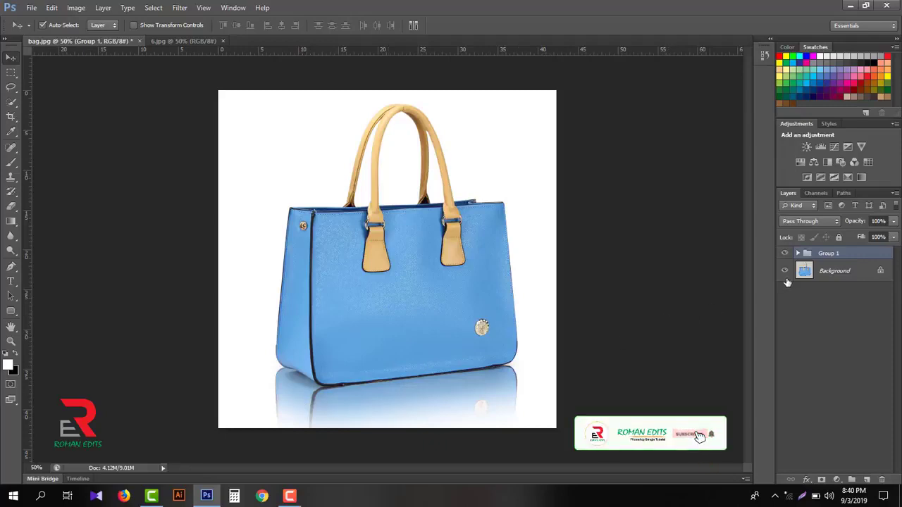
{"action": "left_click_drag", "start_coordinate": [859, 255], "coordinate": [882, 479]}
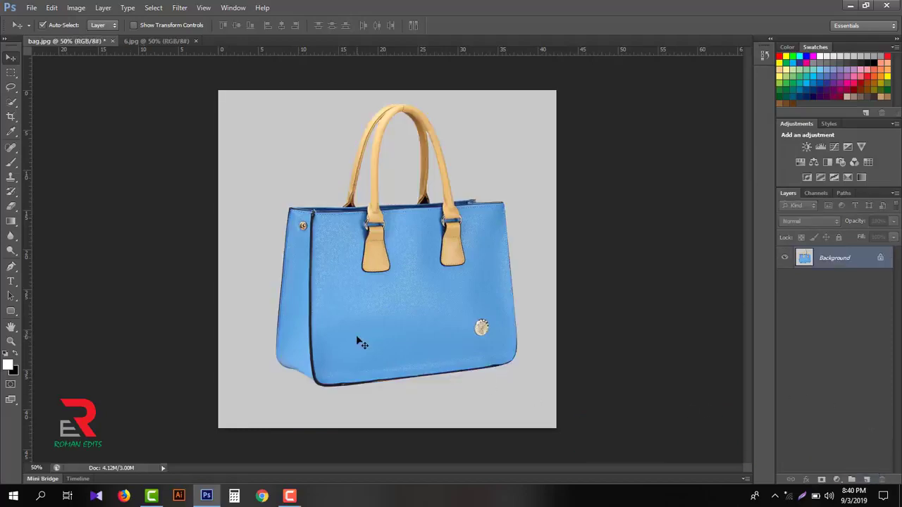
- Start a Pen tool path on the bag's lower-left bottom edge, placing the first anchors toward the rounded corner
{"action": "left_click", "coordinate": [304, 336]}
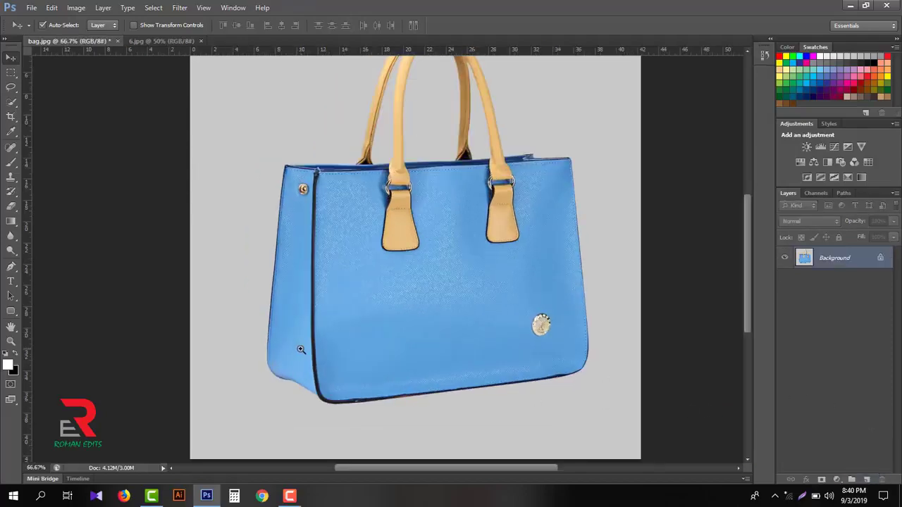
{"action": "left_click", "coordinate": [301, 349]}
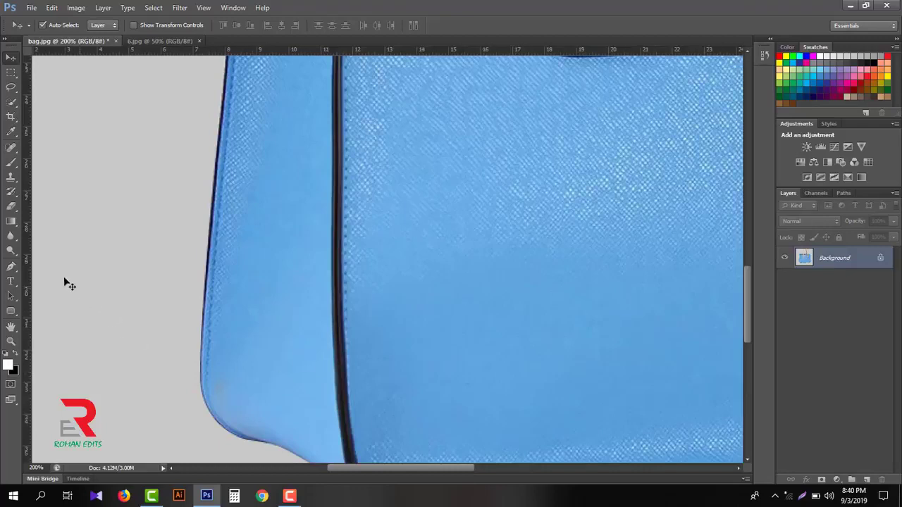
{"action": "left_click", "coordinate": [11, 267]}
{"action": "left_click_drag", "start_coordinate": [13, 267], "coordinate": [48, 269]}
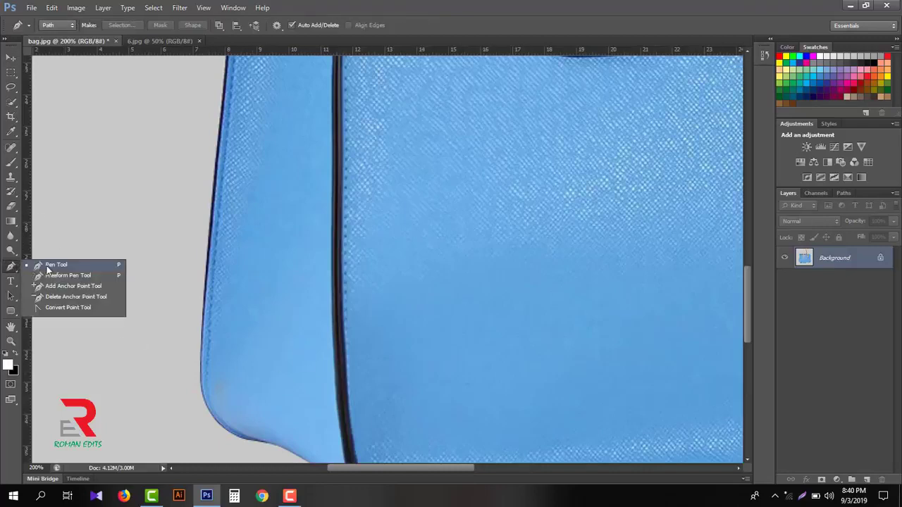
{"action": "left_click", "coordinate": [52, 268]}
{"action": "scroll", "coordinate": [249, 360], "scroll_direction": "down", "scroll_amount": 1}
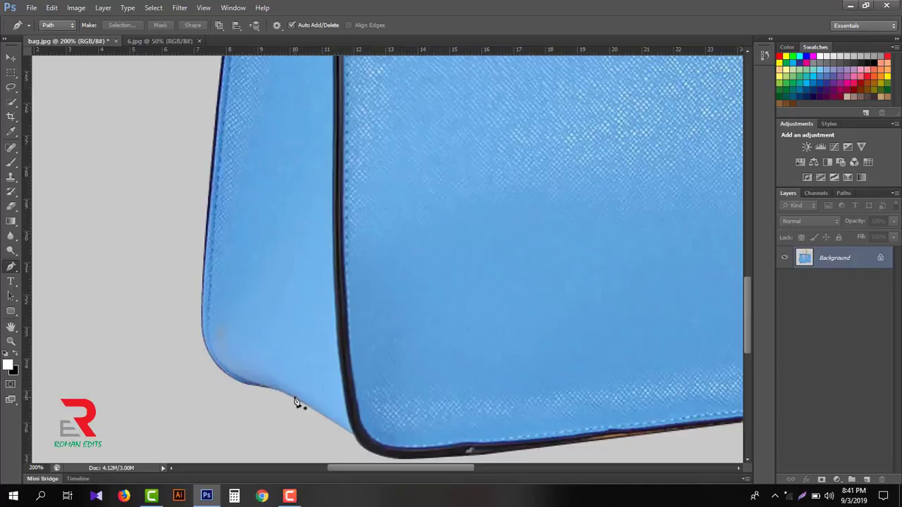
{"action": "left_click", "coordinate": [265, 393]}
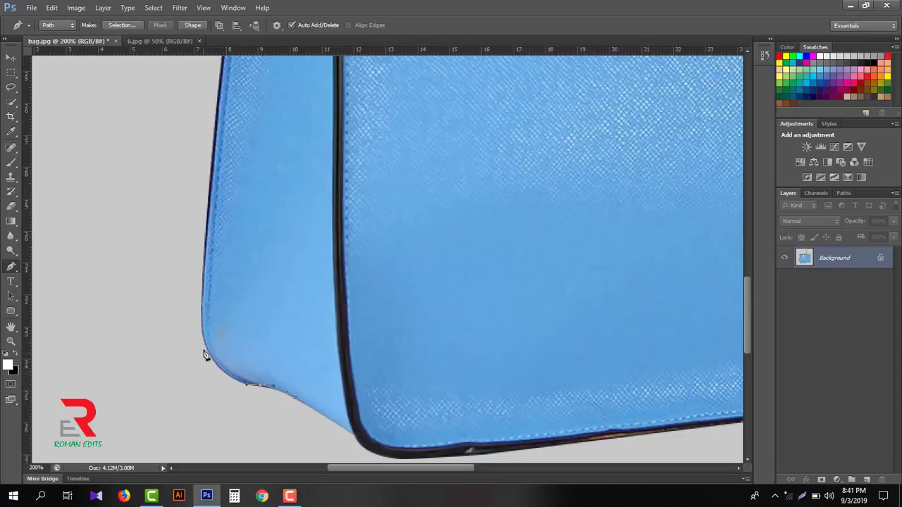
- Curve the path around the bag's lower-left corner and continue it up the left side edge
{"action": "scroll", "coordinate": [204, 329], "scroll_direction": "up", "scroll_amount": 1}
{"action": "left_click_drag", "start_coordinate": [199, 338], "coordinate": [210, 226]}
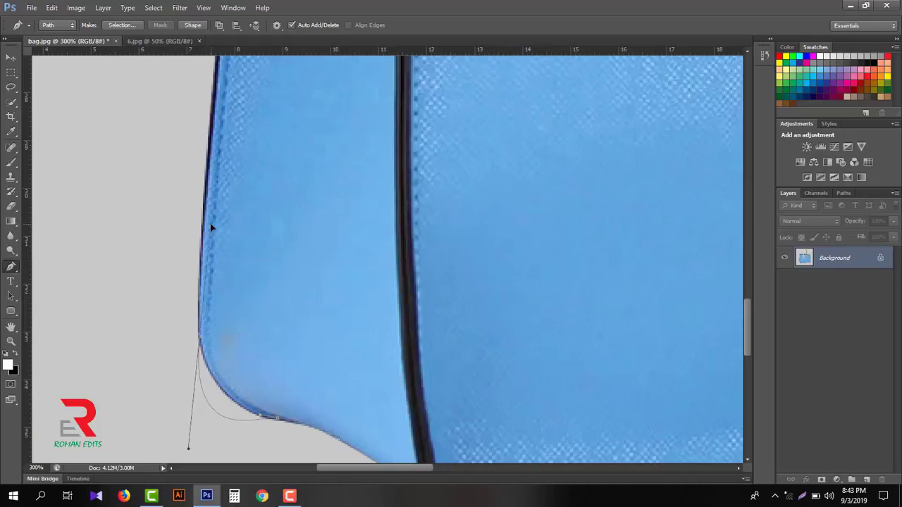
{"action": "left_click_drag", "start_coordinate": [210, 226], "coordinate": [194, 275]}
{"action": "left_click_drag", "start_coordinate": [197, 225], "coordinate": [201, 338]}
{"action": "left_click_drag", "start_coordinate": [217, 196], "coordinate": [222, 157]}
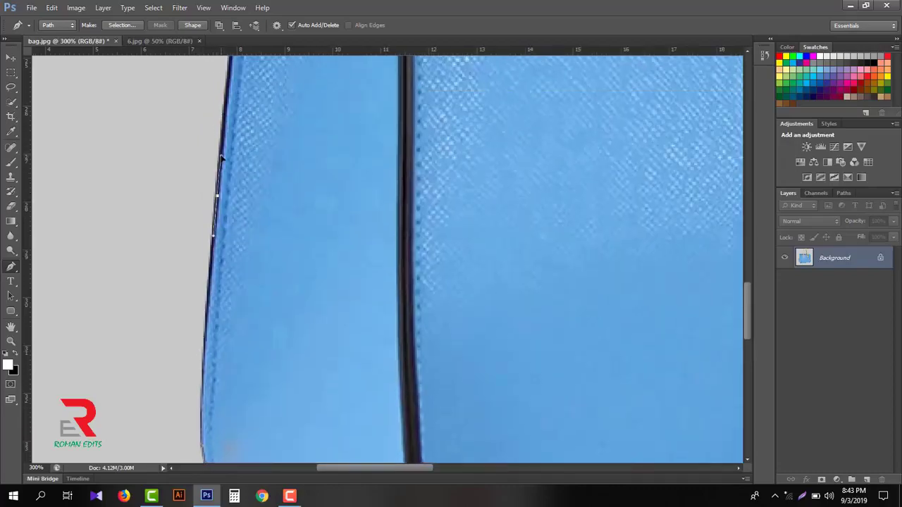
{"action": "scroll", "coordinate": [233, 151], "scroll_direction": "up", "scroll_amount": 4}
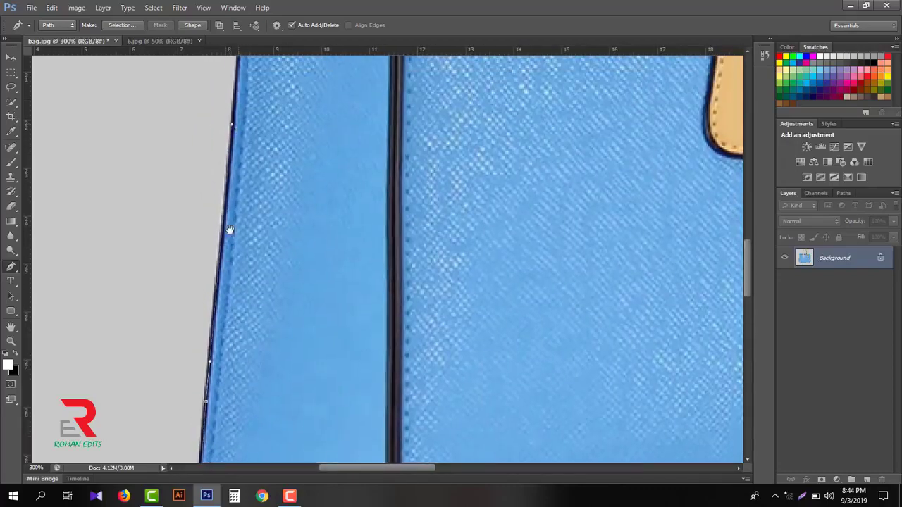
- Carry the path around the bag's top-left corner and along the rim to the base of the rear handle's left leg
{"action": "left_click_drag", "start_coordinate": [236, 146], "coordinate": [262, 98]}
{"action": "scroll", "coordinate": [240, 121], "scroll_direction": "up", "scroll_amount": 3}
{"action": "left_click_drag", "start_coordinate": [469, 111], "coordinate": [346, 192]}
{"action": "left_click", "coordinate": [436, 176]}
{"action": "left_click_drag", "start_coordinate": [438, 179], "coordinate": [386, 275]}
{"action": "left_click_drag", "start_coordinate": [409, 240], "coordinate": [397, 345]}
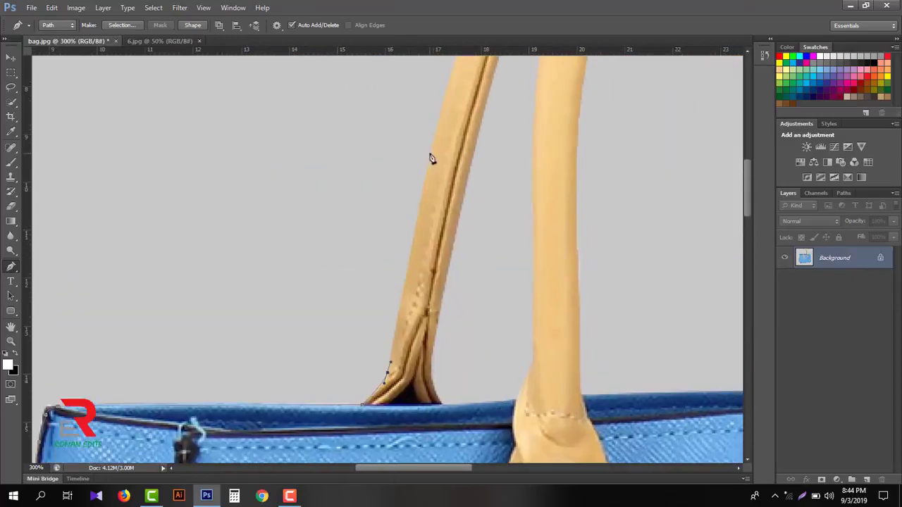
- Trace the outer edge of the rear handle's left leg up to the apex and end it with a corner anchor
{"action": "left_click_drag", "start_coordinate": [430, 151], "coordinate": [346, 367]}
{"action": "left_click_drag", "start_coordinate": [400, 187], "coordinate": [435, 131]}
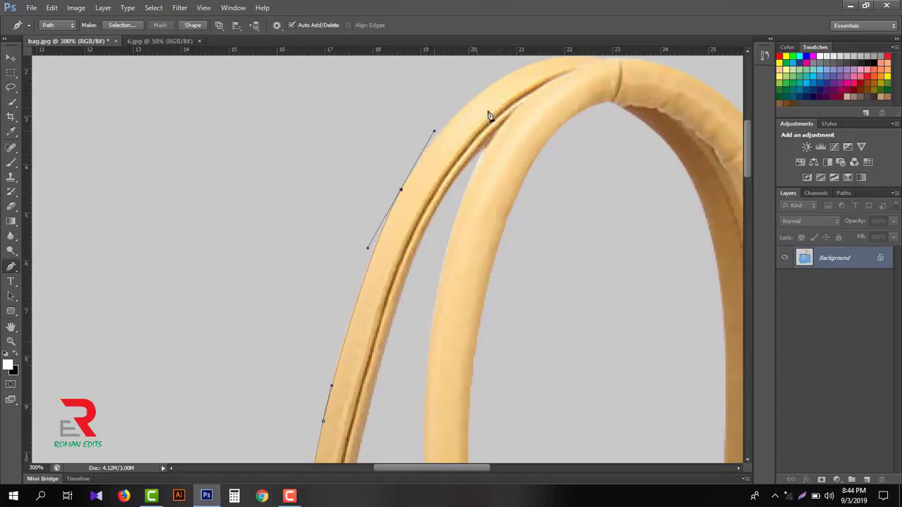
{"action": "left_click_drag", "start_coordinate": [602, 67], "coordinate": [539, 199]}
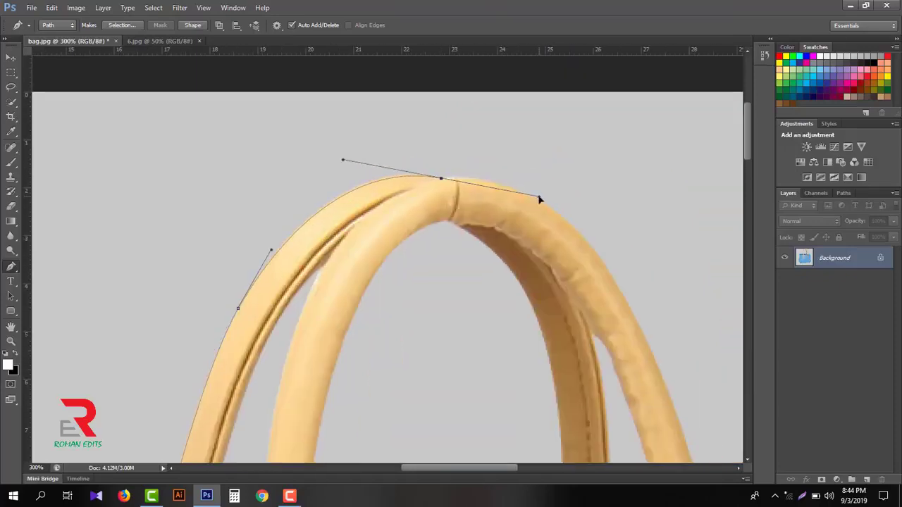
{"action": "left_click", "coordinate": [442, 178], "text": "alt"}
- Trace the outer edge of the front handle from the apex down its right leg to the bag's rim
{"action": "left_click_drag", "start_coordinate": [570, 249], "coordinate": [518, 188]}
{"action": "left_click_drag", "start_coordinate": [542, 191], "coordinate": [602, 273]}
{"action": "left_click_drag", "start_coordinate": [620, 334], "coordinate": [536, 125]}
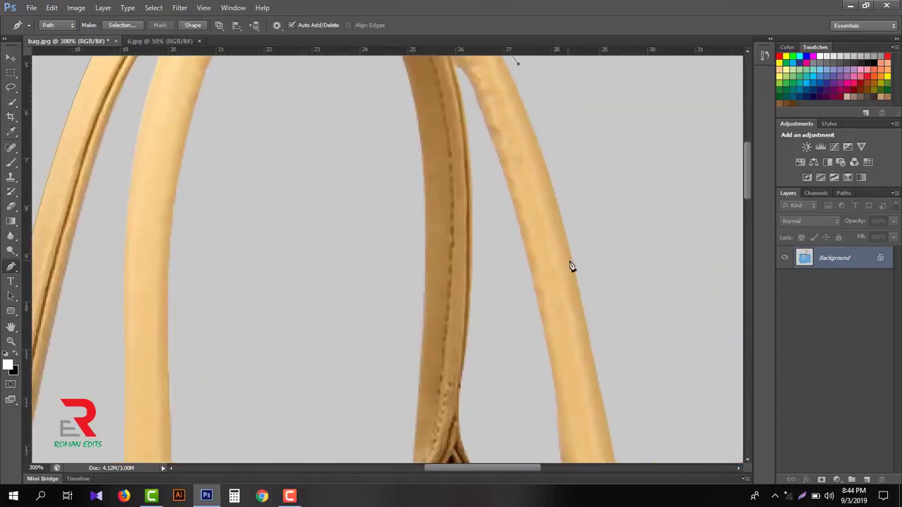
{"action": "left_click_drag", "start_coordinate": [571, 262], "coordinate": [508, 140]}
{"action": "left_click_drag", "start_coordinate": [554, 280], "coordinate": [561, 282]}
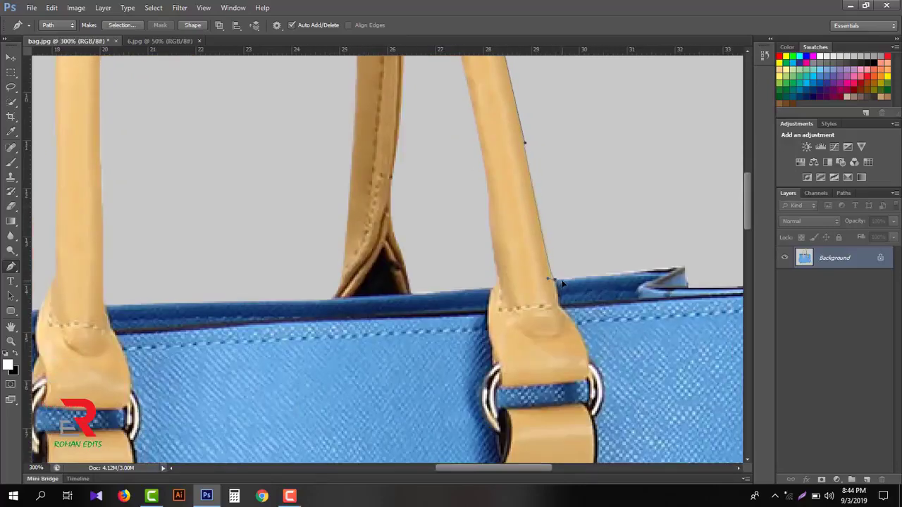
- Extend the path along the right part of the rim, down the bag's right side and around the lower-right corner
{"action": "left_click_drag", "start_coordinate": [641, 277], "coordinate": [498, 277]}
{"action": "left_click", "coordinate": [540, 269]}
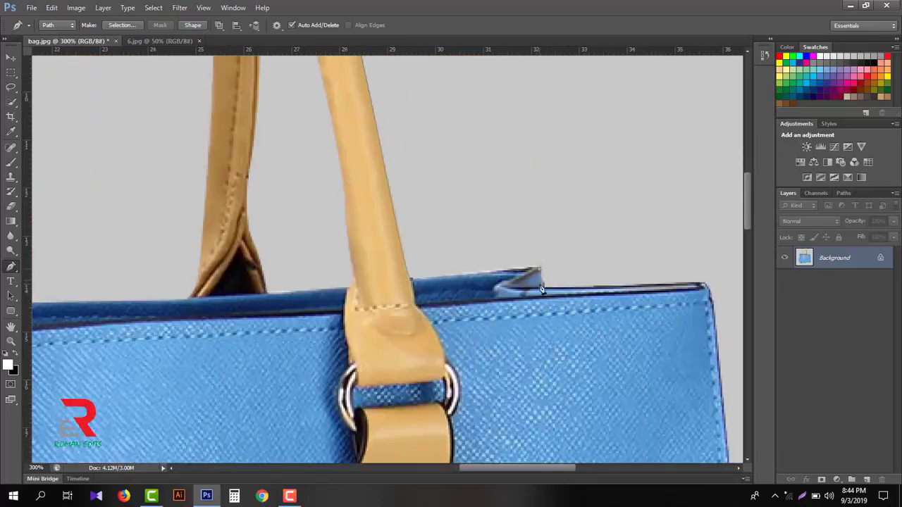
{"action": "left_click_drag", "start_coordinate": [656, 296], "coordinate": [510, 260]}
{"action": "left_click_drag", "start_coordinate": [521, 306], "coordinate": [523, 215]}
{"action": "scroll", "coordinate": [523, 205], "scroll_direction": "down", "scroll_amount": 10}
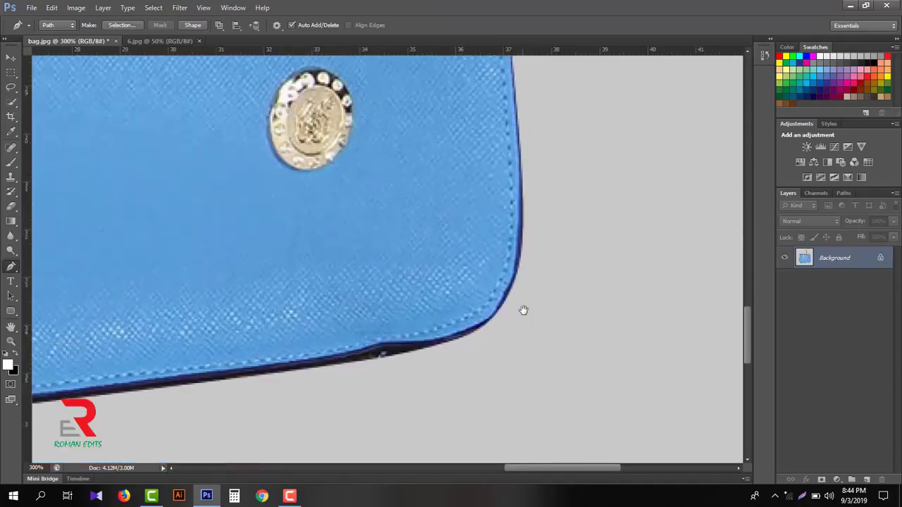
{"action": "scroll", "coordinate": [522, 186], "scroll_direction": "down", "scroll_amount": 3}
{"action": "left_click_drag", "start_coordinate": [548, 258], "coordinate": [520, 296]}
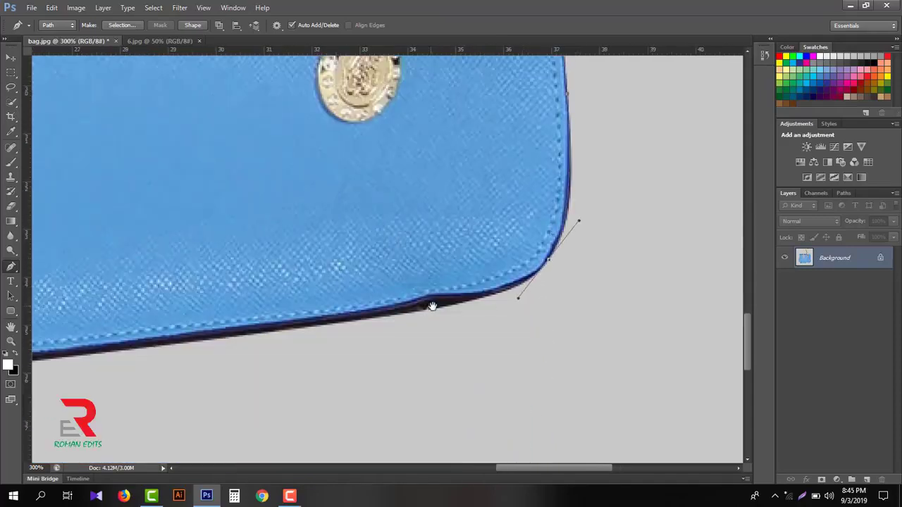
- Trace the bag's bottom edge back to the left and close the outer path at its starting anchor
{"action": "scroll", "coordinate": [493, 302], "scroll_direction": "left", "scroll_amount": 2}
{"action": "scroll", "coordinate": [161, 338], "scroll_direction": "left", "scroll_amount": 2}
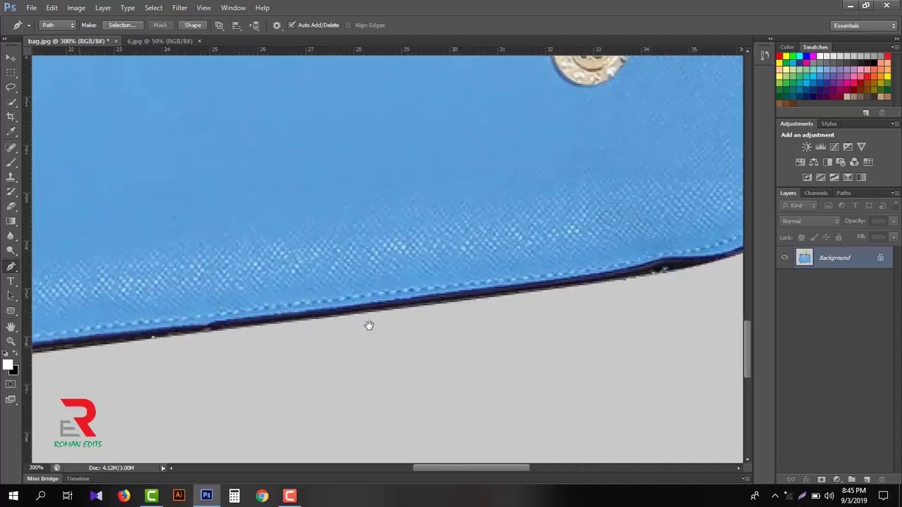
{"action": "scroll", "coordinate": [227, 323], "scroll_direction": "left", "scroll_amount": 8}
{"action": "left_click_drag", "start_coordinate": [517, 324], "coordinate": [475, 328]}
{"action": "left_click_drag", "start_coordinate": [397, 332], "coordinate": [381, 332]}
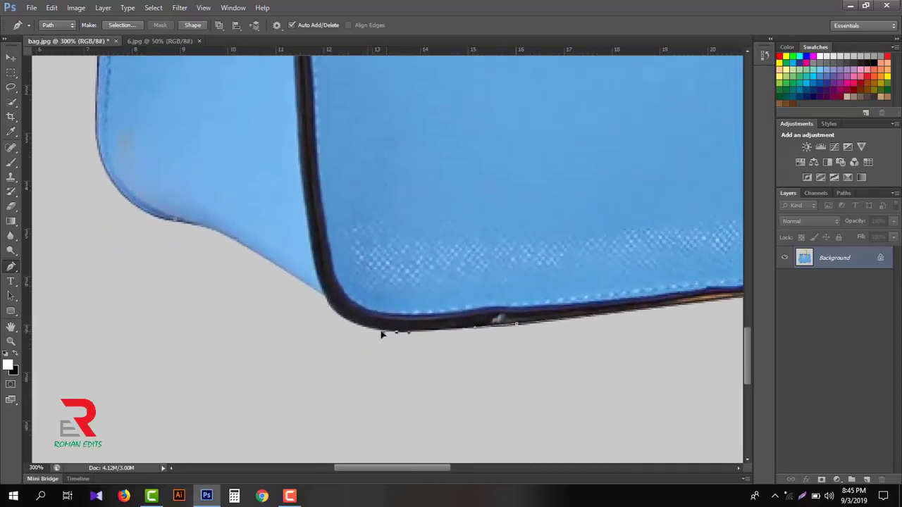
{"action": "left_click_drag", "start_coordinate": [326, 297], "coordinate": [317, 272]}
{"action": "left_click", "coordinate": [325, 297], "text": "alt"}
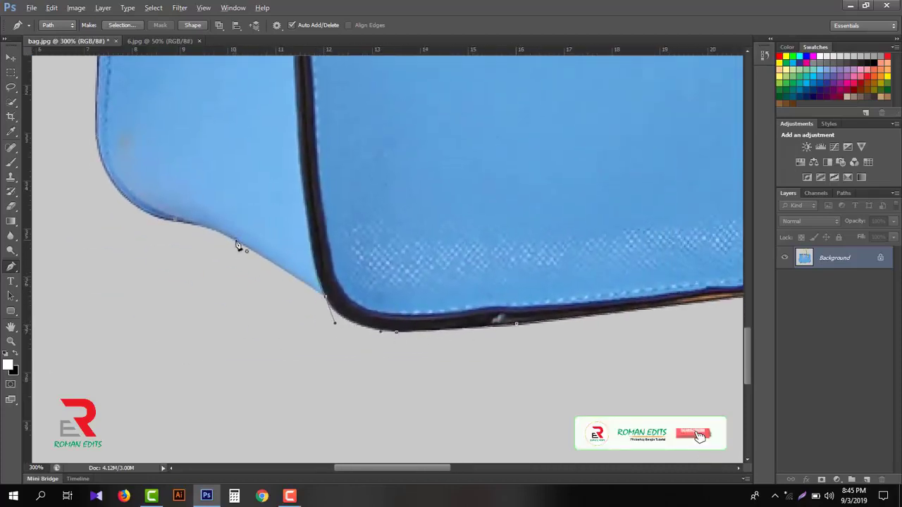
{"action": "left_click_drag", "start_coordinate": [236, 240], "coordinate": [222, 237]}
- Begin a second subpath in the left gap between the handles, following the rear handle's inner edge up to the gap's tip
{"action": "scroll", "coordinate": [266, 226], "scroll_direction": "down", "scroll_amount": 3}
{"action": "scroll", "coordinate": [322, 134], "scroll_direction": "up", "scroll_amount": 4}
{"action": "scroll", "coordinate": [328, 175], "scroll_direction": "up", "scroll_amount": 3}
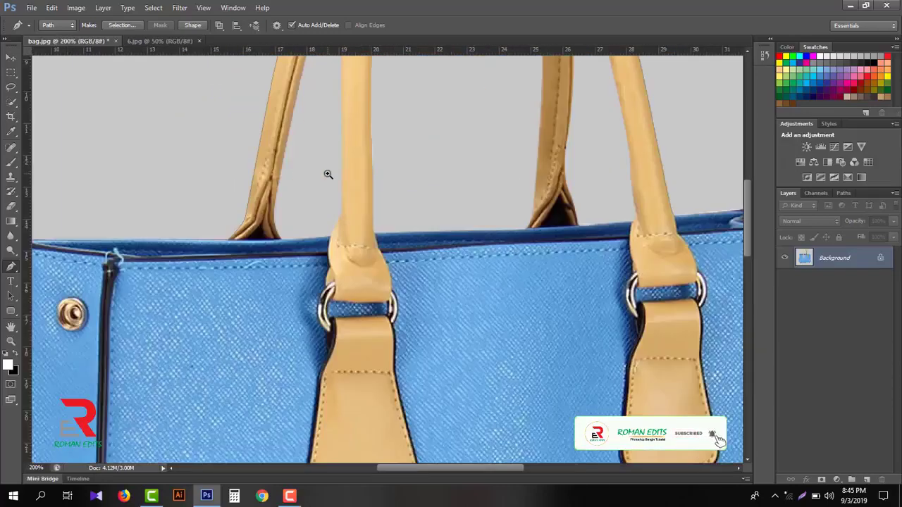
{"action": "scroll", "coordinate": [296, 254], "scroll_direction": "up", "scroll_amount": 2}
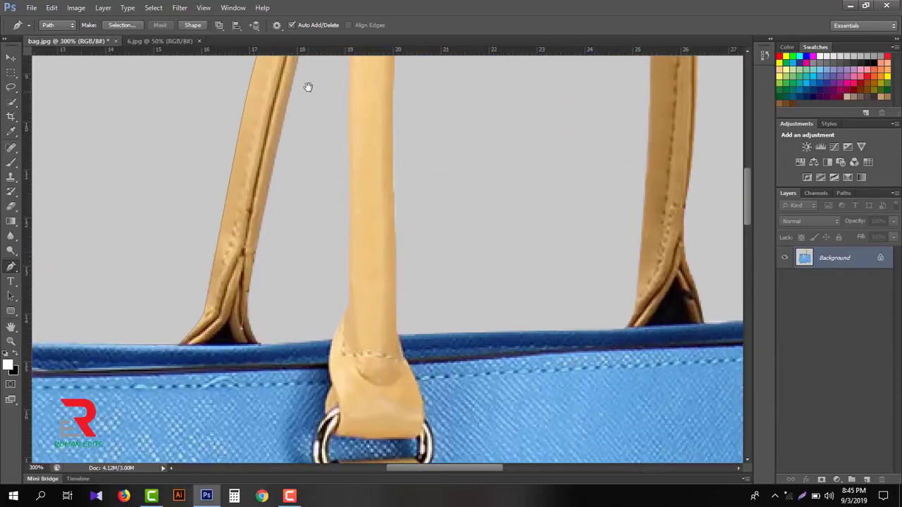
{"action": "scroll", "coordinate": [294, 144], "scroll_direction": "up", "scroll_amount": 3}
{"action": "scroll", "coordinate": [310, 77], "scroll_direction": "up", "scroll_amount": 6}
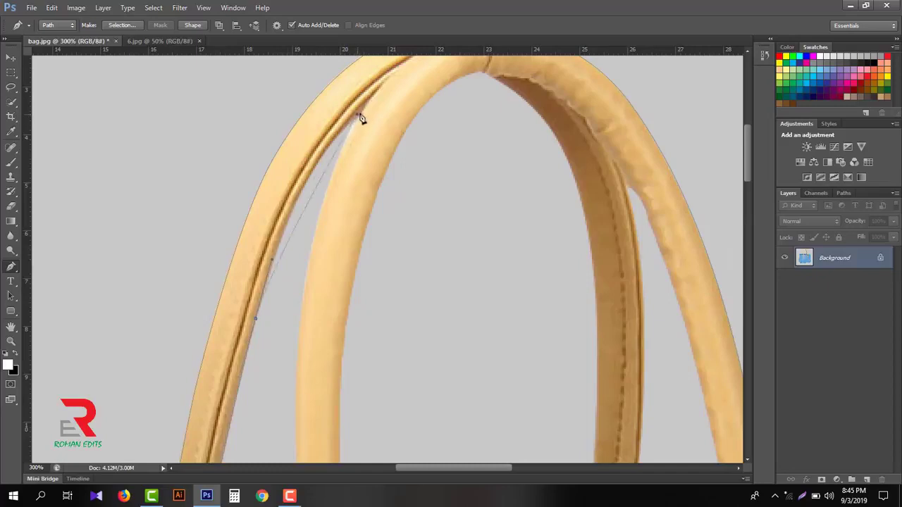
{"action": "left_click_drag", "start_coordinate": [357, 113], "coordinate": [421, 58]}
- Trace down the outer edge of the front handle's left leg to the rim and close the left gap subpath
{"action": "left_click", "coordinate": [302, 275]}
{"action": "scroll", "coordinate": [303, 261], "scroll_direction": "down", "scroll_amount": 4}
{"action": "left_click", "coordinate": [303, 247]}
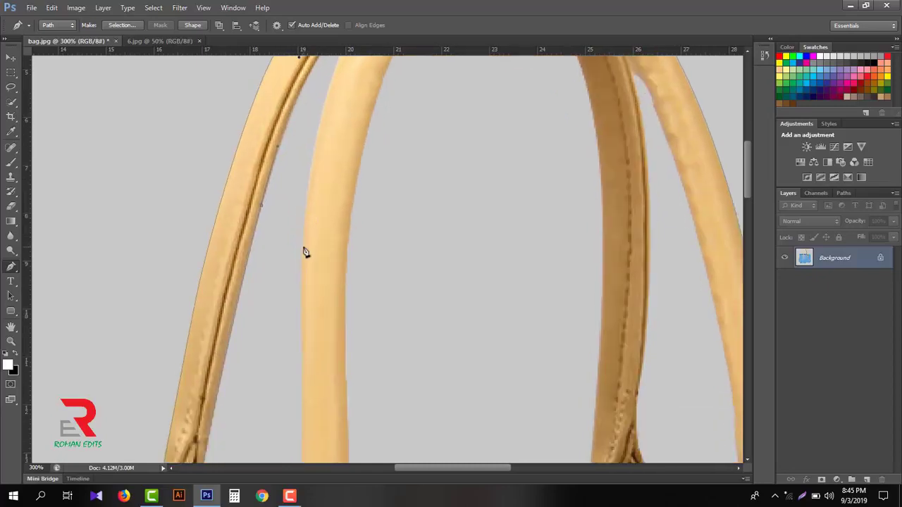
{"action": "left_click_drag", "start_coordinate": [300, 393], "coordinate": [305, 238]}
{"action": "left_click", "coordinate": [307, 315]}
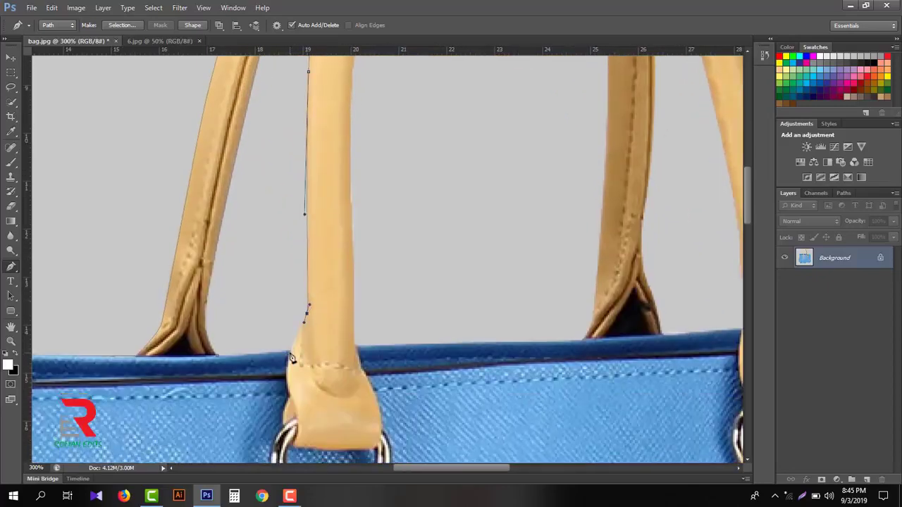
{"action": "left_click", "coordinate": [289, 350]}
{"action": "left_click", "coordinate": [215, 355]}
- Begin a subpath for the central handle opening, tracing the front handle's inner edge from the rim to the apex
{"action": "left_click", "coordinate": [354, 347]}
{"action": "left_click_drag", "start_coordinate": [353, 224], "coordinate": [327, 408]}
{"action": "left_click_drag", "start_coordinate": [340, 191], "coordinate": [364, 96]}
{"action": "left_click_drag", "start_coordinate": [309, 237], "coordinate": [249, 379]}
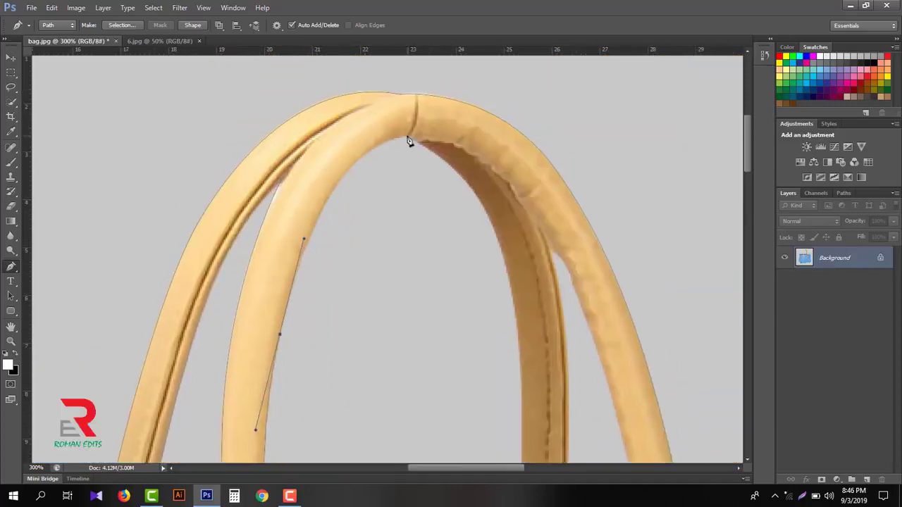
{"action": "left_click_drag", "start_coordinate": [409, 139], "coordinate": [483, 129]}
{"action": "left_click", "coordinate": [409, 138], "text": "alt"}
- Trace the inner edge of the rear handle's right leg down to the rim and close the central opening subpath
{"action": "left_click_drag", "start_coordinate": [490, 265], "coordinate": [463, 165]}
{"action": "left_click_drag", "start_coordinate": [487, 185], "coordinate": [504, 298]}
{"action": "left_click_drag", "start_coordinate": [490, 331], "coordinate": [488, 190]}
{"action": "mouse_move", "coordinate": [492, 295]}
{"action": "left_mouse_down"}
{"action": "mouse_move", "coordinate": [486, 389]}
{"action": "mouse_move", "coordinate": [493, 305]}
{"action": "left_mouse_up"}
{"action": "left_click_drag", "start_coordinate": [499, 344], "coordinate": [495, 355]}
{"action": "left_click", "coordinate": [484, 361]}
{"action": "left_click", "coordinate": [258, 368]}
- Begin a subpath in the right gap between the handles, tracing the rear handle's right leg from the rim upward
{"action": "left_click_drag", "start_coordinate": [602, 377], "coordinate": [456, 402]}
{"action": "left_click", "coordinate": [422, 382]}
{"action": "left_click_drag", "start_coordinate": [400, 317], "coordinate": [395, 305]}
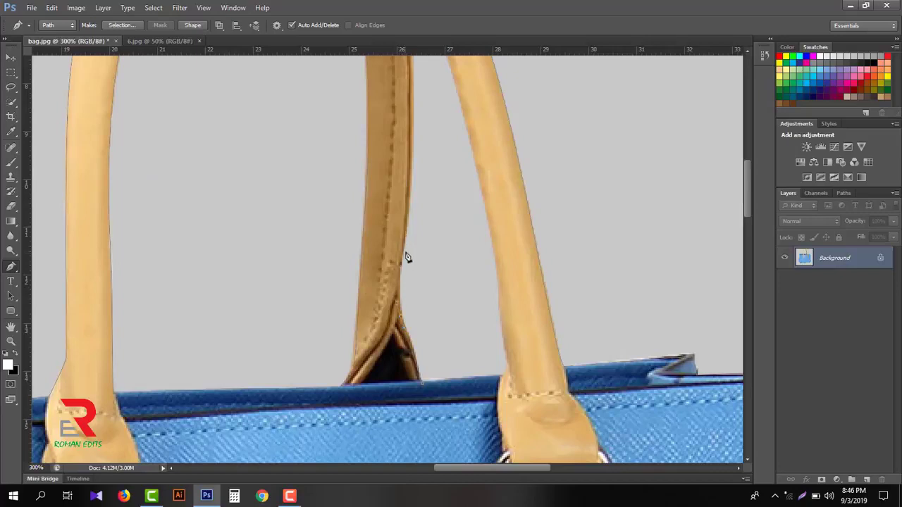
{"action": "left_click_drag", "start_coordinate": [408, 231], "coordinate": [397, 322]}
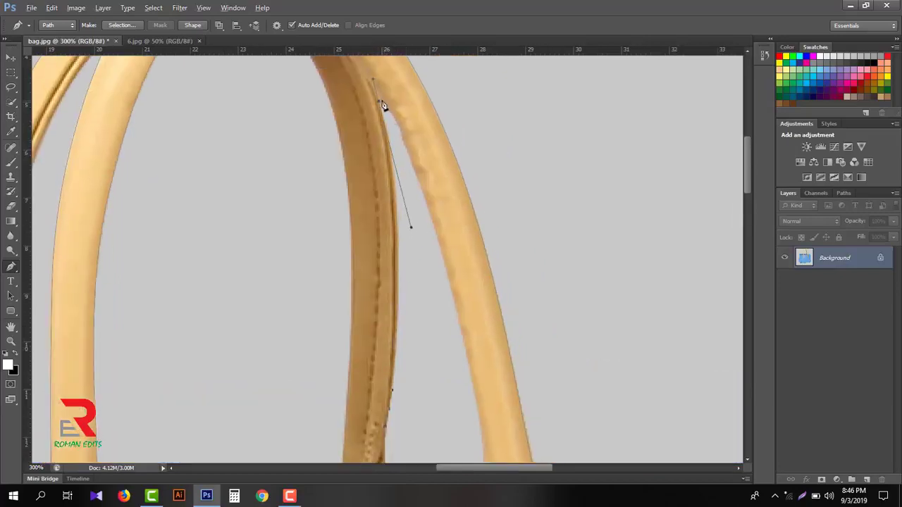
- Trace the inner edge of the front handle's right leg down to the rim and close the right gap subpath
{"action": "left_click", "coordinate": [453, 312]}
{"action": "scroll", "coordinate": [455, 295], "scroll_direction": "down", "scroll_amount": 3}
{"action": "left_click", "coordinate": [453, 279]}
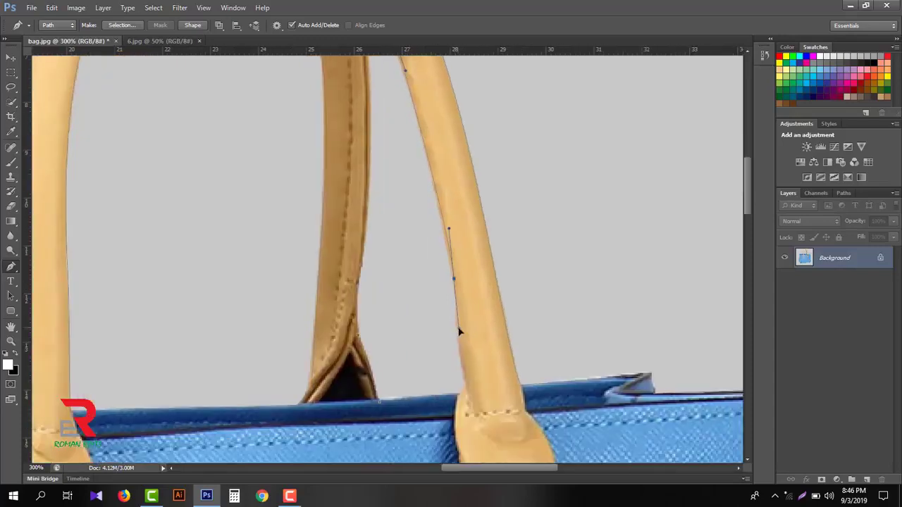
{"action": "left_click", "coordinate": [465, 383]}
{"action": "left_click", "coordinate": [457, 395]}
{"action": "left_click", "coordinate": [379, 401]}
- Convert the finished path into a new anti-aliased selection with a slight feather and copy the bag to a new layer
{"action": "left_click", "coordinate": [416, 352], "text": "alt"}
{"action": "left_click", "coordinate": [416, 352], "text": "alt"}
{"action": "left_click", "coordinate": [415, 351], "text": "alt"}
{"action": "left_click", "coordinate": [415, 352], "text": "alt"}
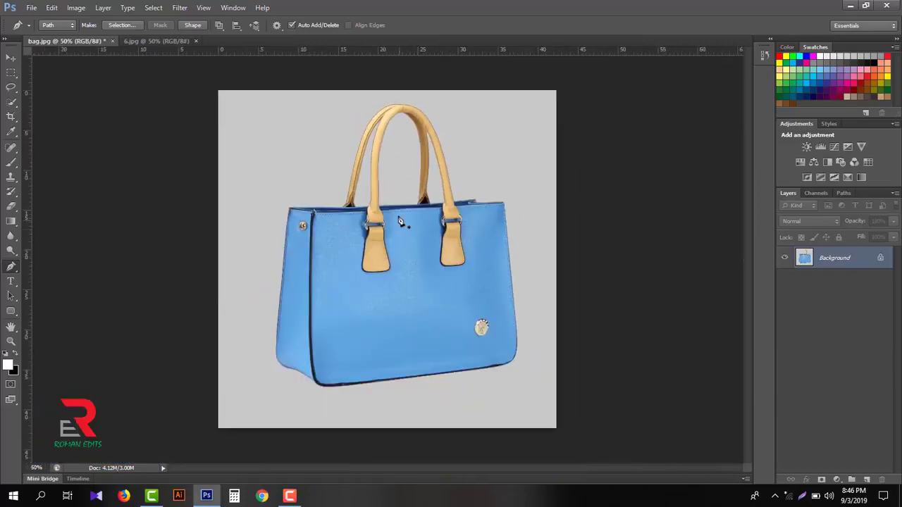
{"action": "right_click", "coordinate": [401, 194]}
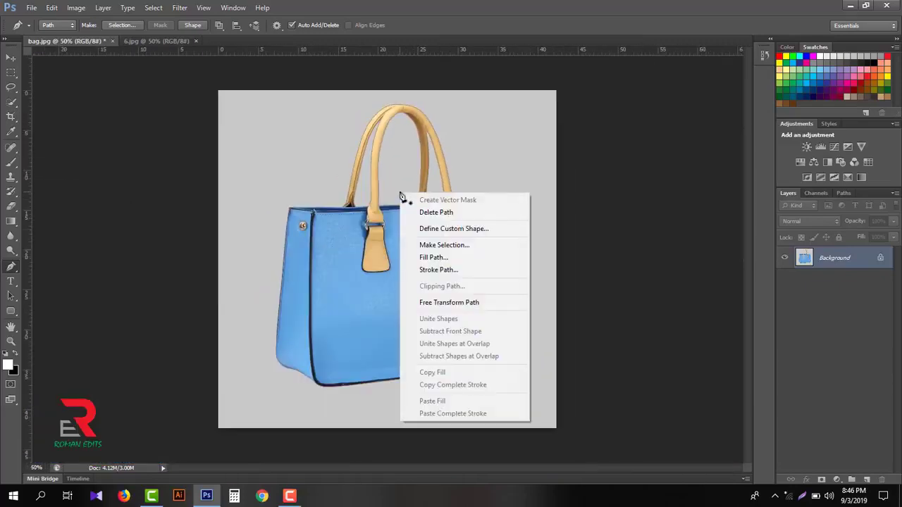
{"action": "left_click", "coordinate": [454, 249]}
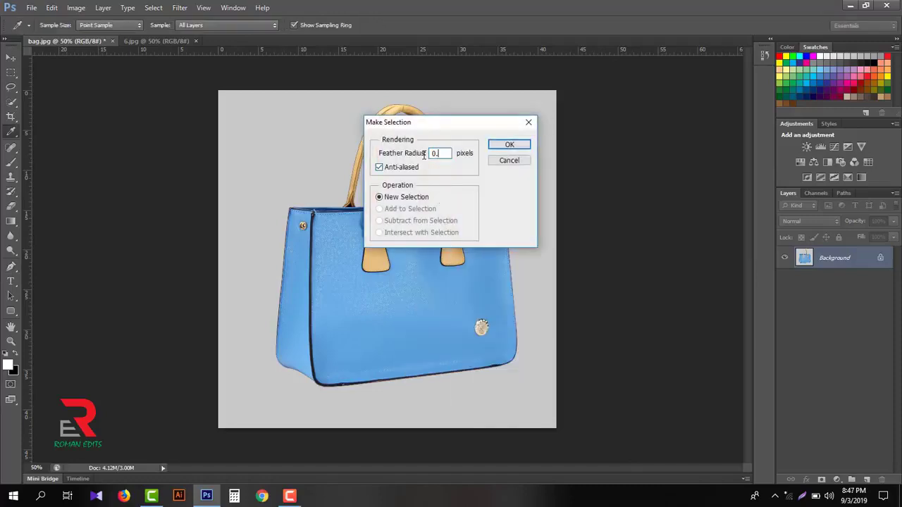
{"action": "left_click", "coordinate": [507, 148]}
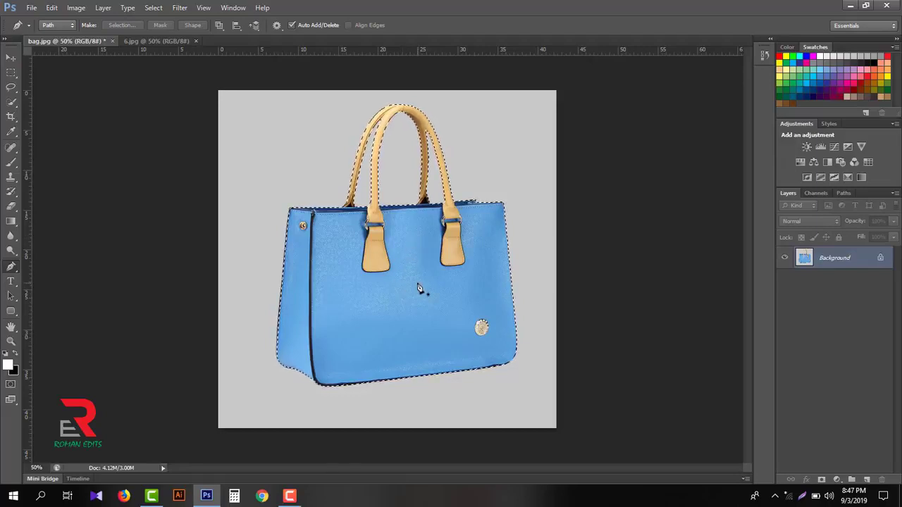
{"action": "key", "text": "ctrl+j"}
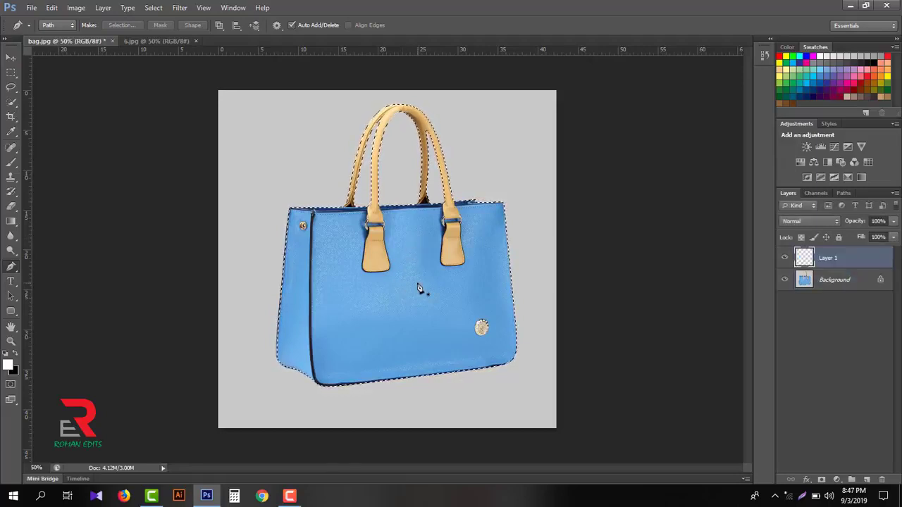
- Check the cutout without its backdrop, and add a new layer above the Background filled with white ffffff
{"action": "left_click", "coordinate": [785, 280]}
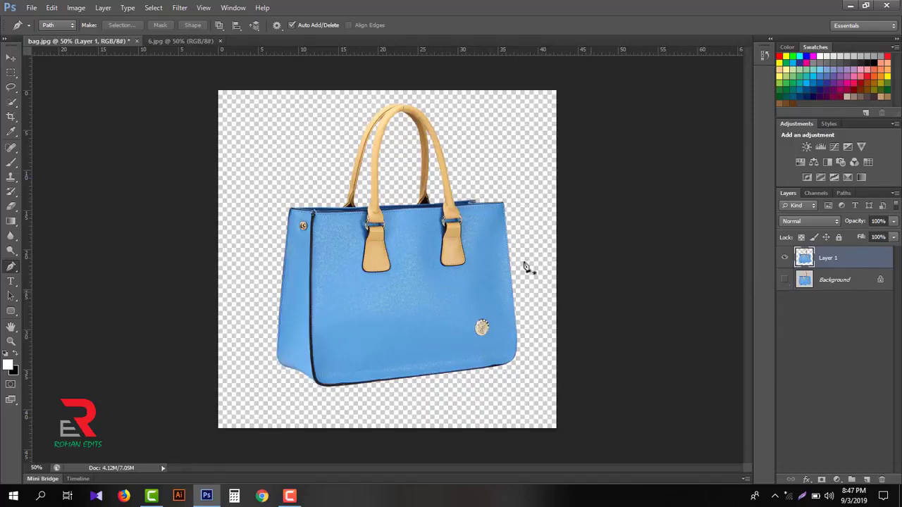
{"action": "left_click", "coordinate": [785, 279]}
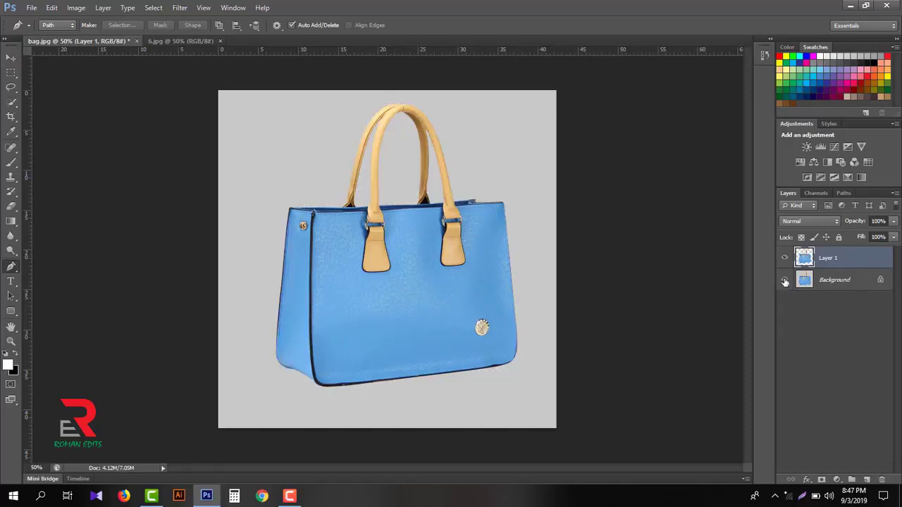
{"action": "left_click", "coordinate": [851, 282]}
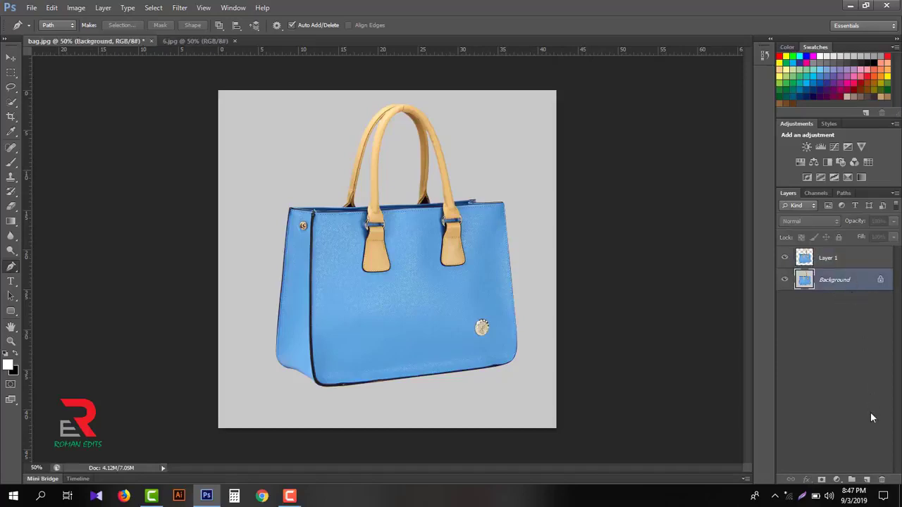
{"action": "left_click", "coordinate": [867, 480]}
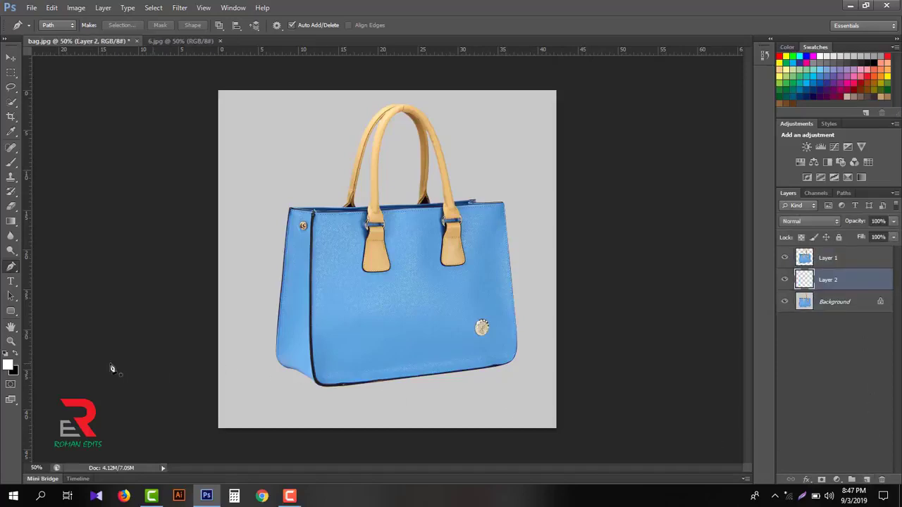
{"action": "left_click", "coordinate": [8, 366]}
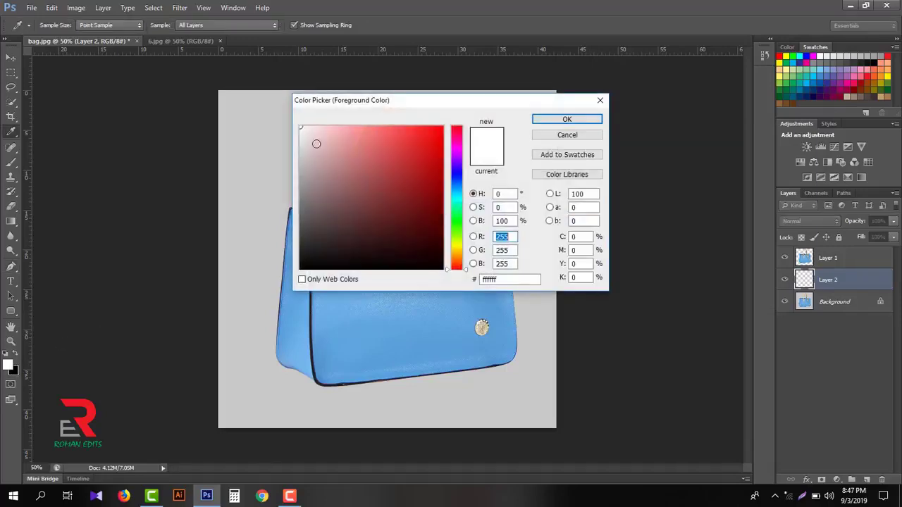
{"action": "left_click", "coordinate": [561, 124]}
{"action": "key", "text": "p"}
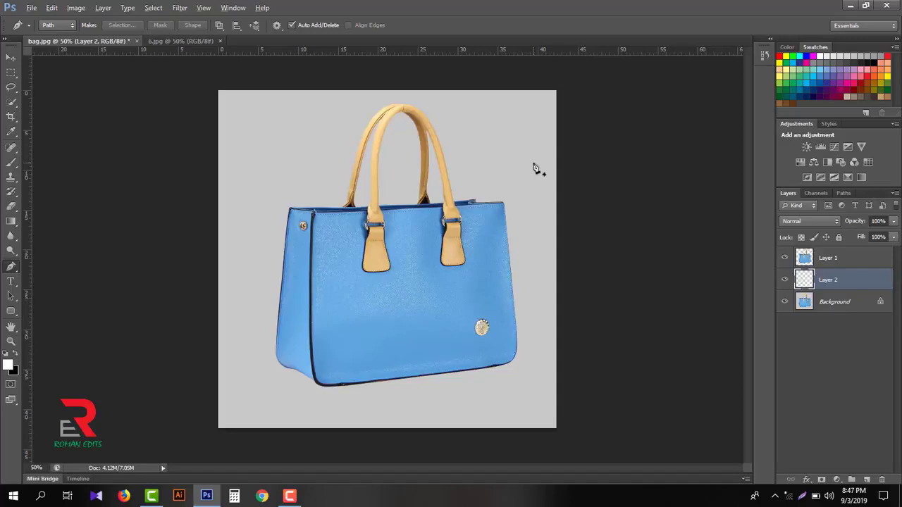
{"action": "key", "text": "alt+BackSpace"}
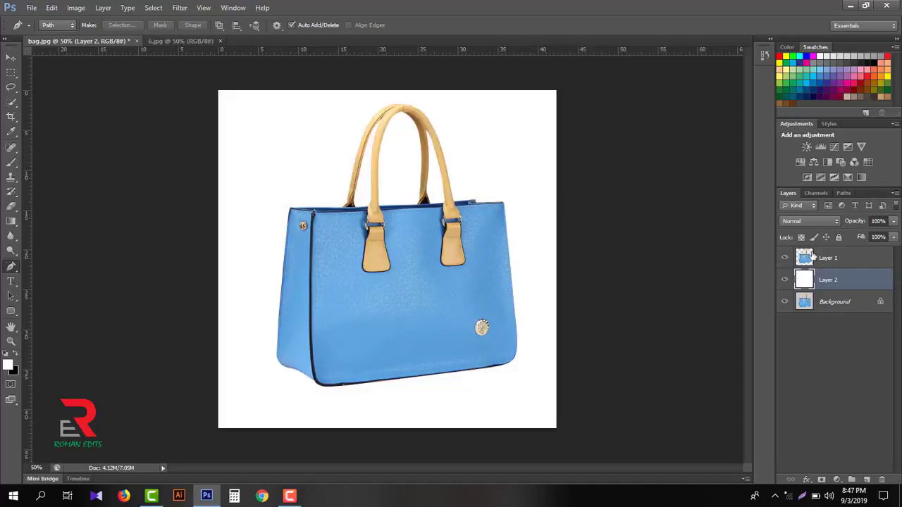
- Lasso the lower part of the bag's front panel on Layer 1 and copy it to a new layer
{"action": "left_click", "coordinate": [854, 259]}
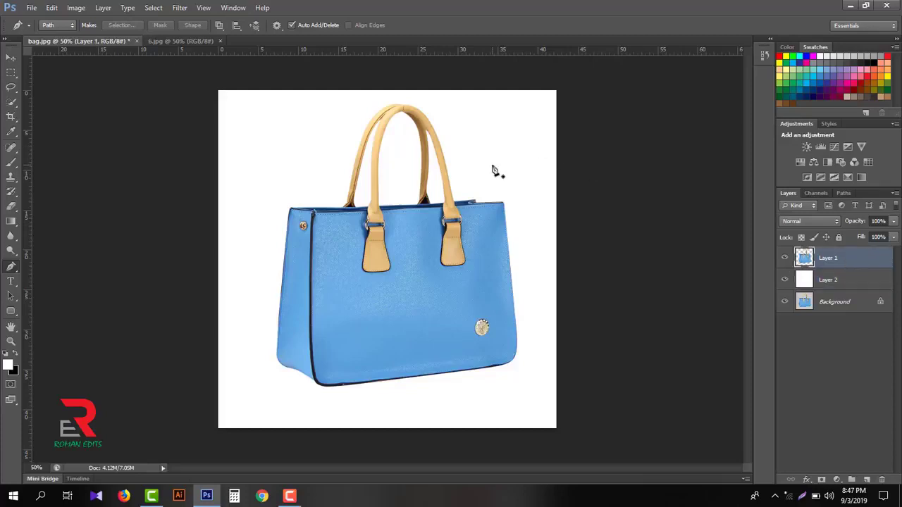
{"action": "left_click", "coordinate": [11, 87]}
{"action": "left_click", "coordinate": [70, 86]}
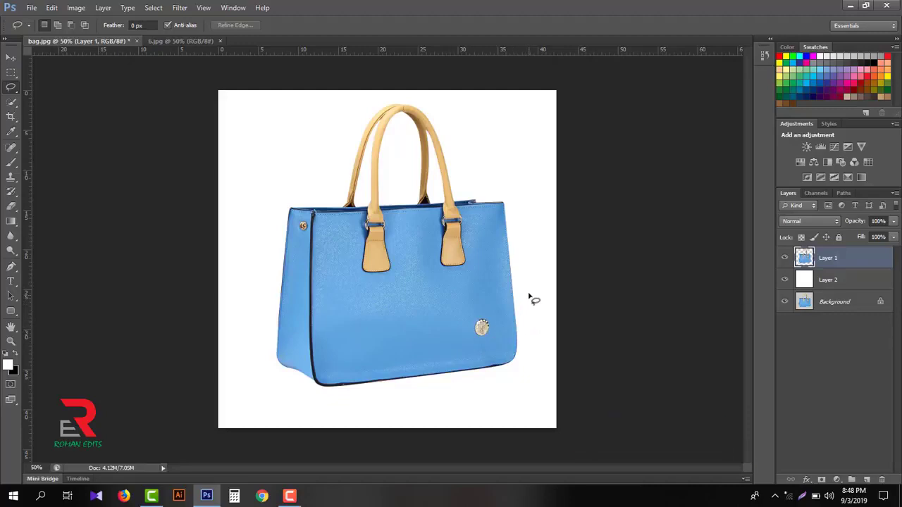
{"action": "left_click_drag", "start_coordinate": [529, 293], "coordinate": [316, 287]}
{"action": "mouse_move", "coordinate": [305, 352]}
{"action": "left_mouse_down"}
{"action": "mouse_move", "coordinate": [316, 406]}
{"action": "mouse_move", "coordinate": [380, 414]}
{"action": "mouse_move", "coordinate": [486, 406]}
{"action": "mouse_move", "coordinate": [535, 366]}
{"action": "mouse_move", "coordinate": [529, 294]}
{"action": "left_mouse_up"}
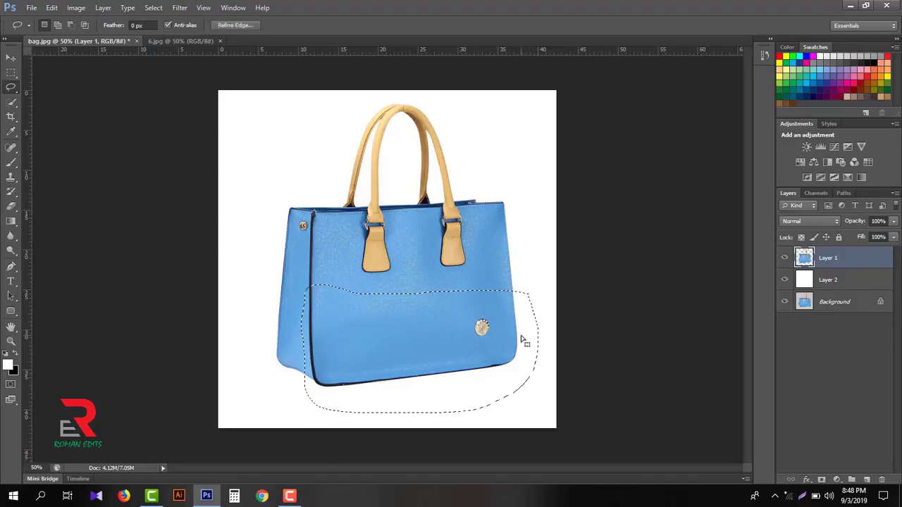
{"action": "key", "text": "ctrl+j"}
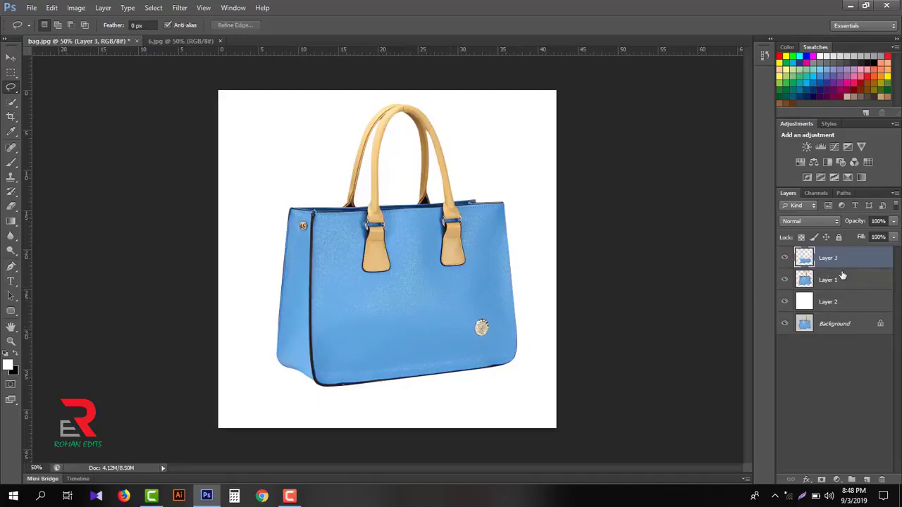
- Free-transform the copied front panel, rotating it 180° and flipping it horizontally to mirror it upside down
{"action": "key", "text": "ctrl+t"}
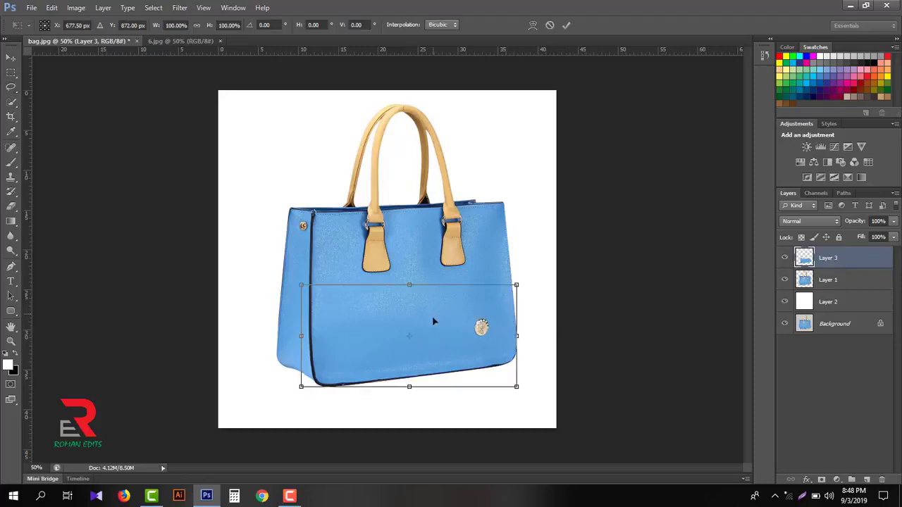
{"action": "left_click_drag", "start_coordinate": [433, 316], "coordinate": [435, 327]}
{"action": "right_click", "coordinate": [435, 327]}
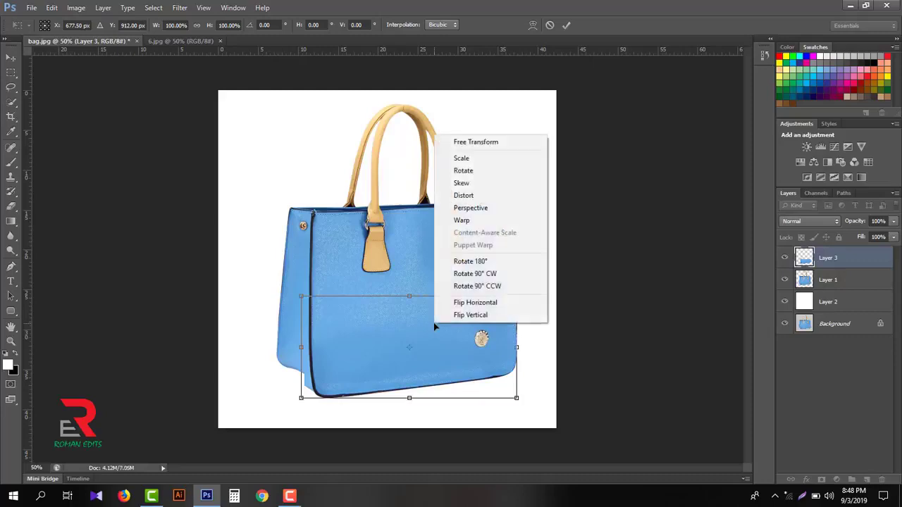
{"action": "left_click", "coordinate": [477, 263]}
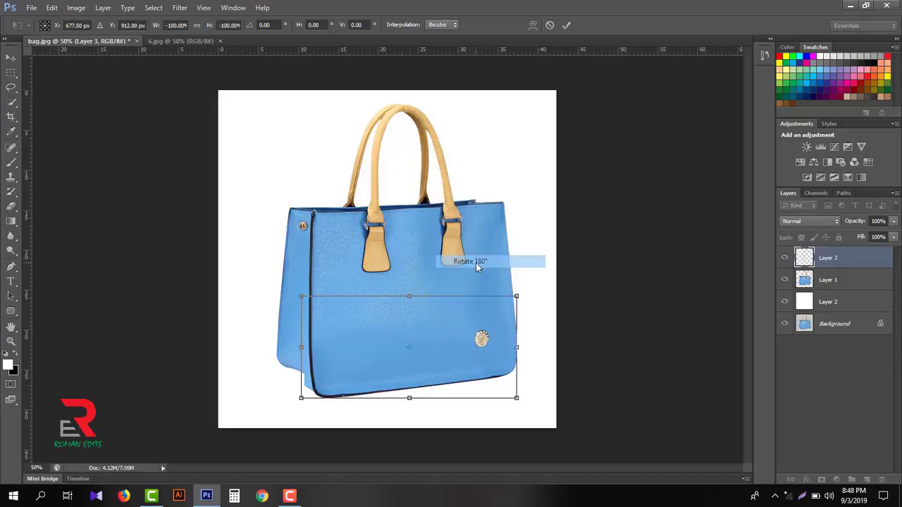
{"action": "right_click", "coordinate": [462, 336]}
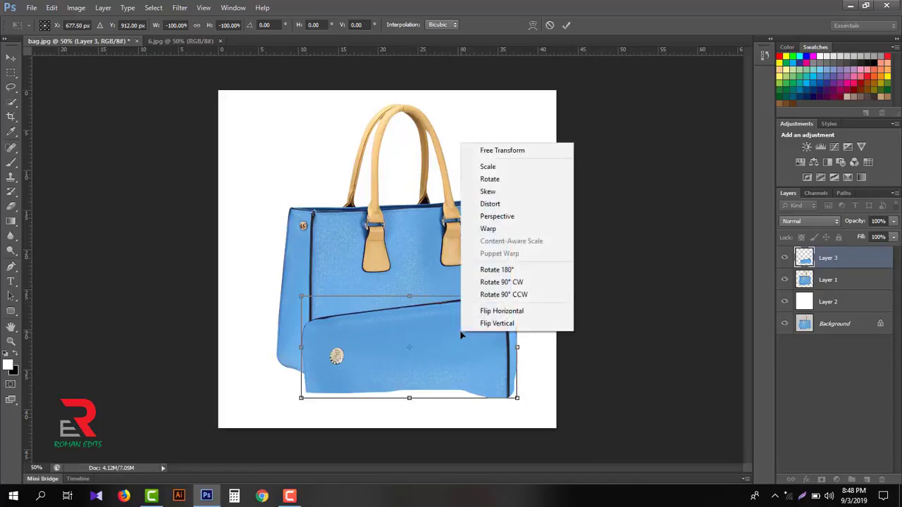
{"action": "left_click", "coordinate": [501, 311]}
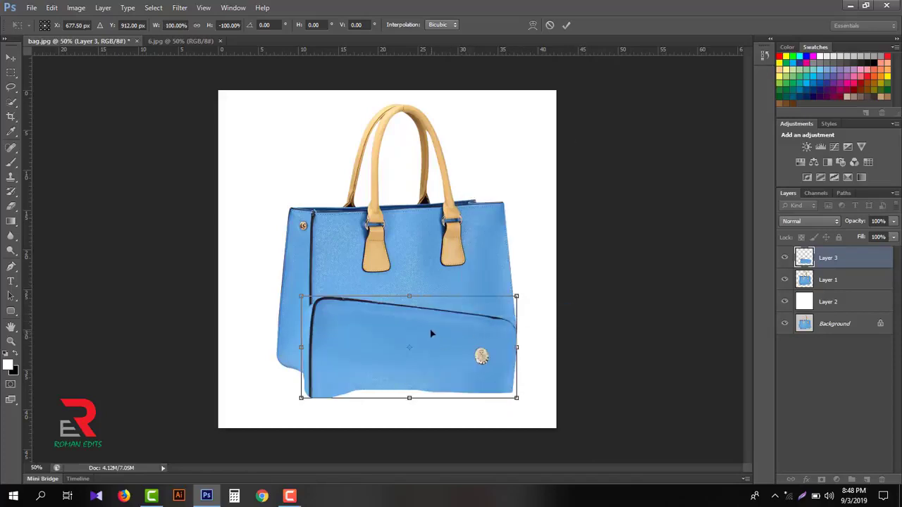
- Place the mirrored panel directly beneath the bag and rotate it to about 166.17° to follow the slanted base
{"action": "left_click_drag", "start_coordinate": [431, 339], "coordinate": [428, 413]}
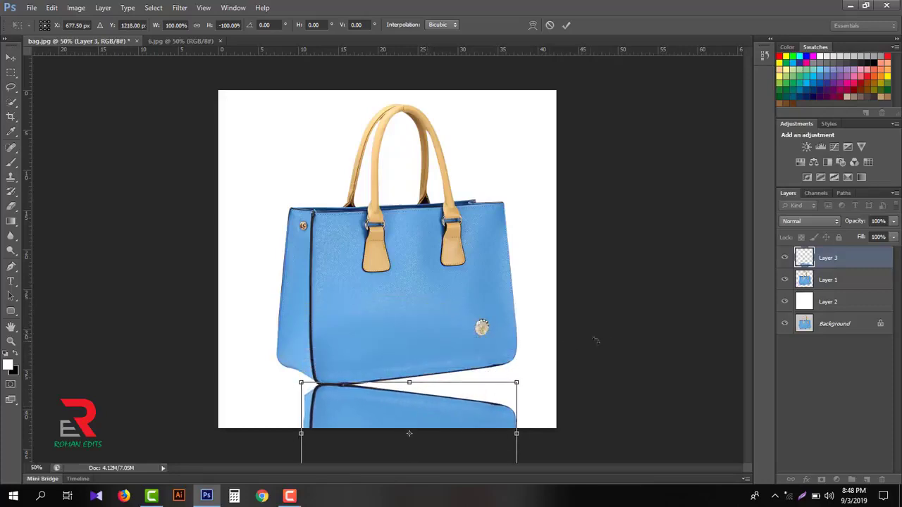
{"action": "left_click_drag", "start_coordinate": [627, 346], "coordinate": [600, 285]}
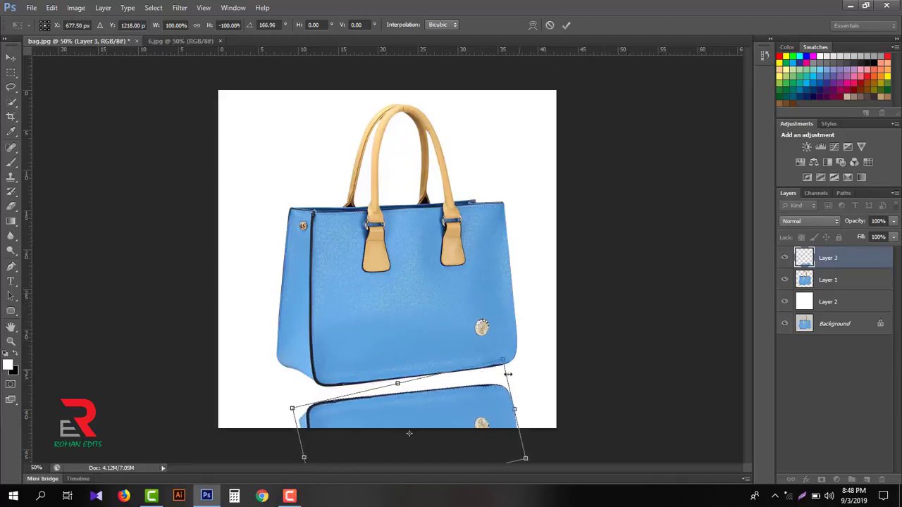
{"action": "left_click_drag", "start_coordinate": [483, 396], "coordinate": [446, 394]}
{"action": "scroll", "coordinate": [447, 395], "scroll_direction": "up", "scroll_amount": 2}
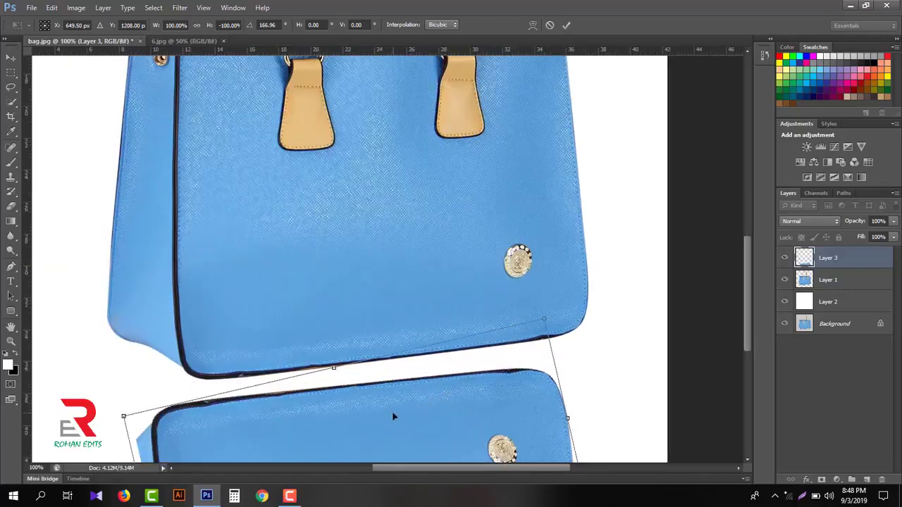
{"action": "left_click_drag", "start_coordinate": [393, 417], "coordinate": [420, 395]}
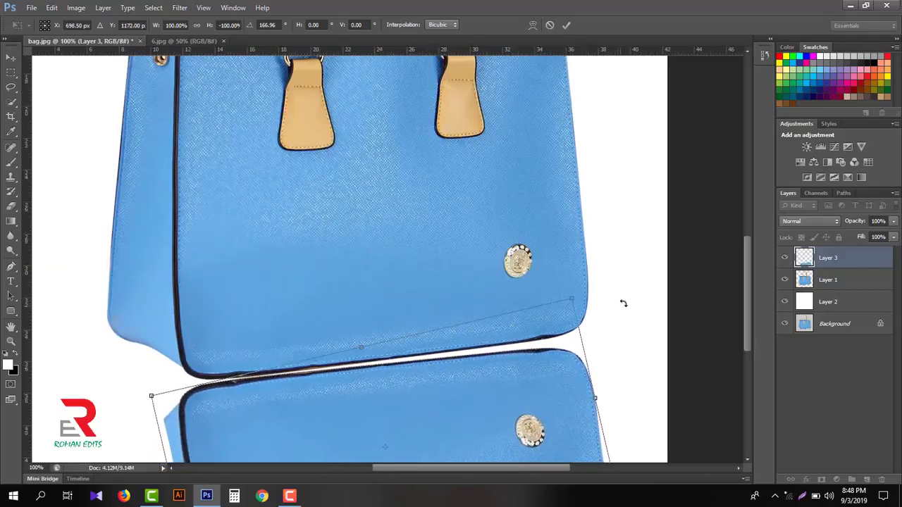
{"action": "left_click_drag", "start_coordinate": [622, 302], "coordinate": [630, 296]}
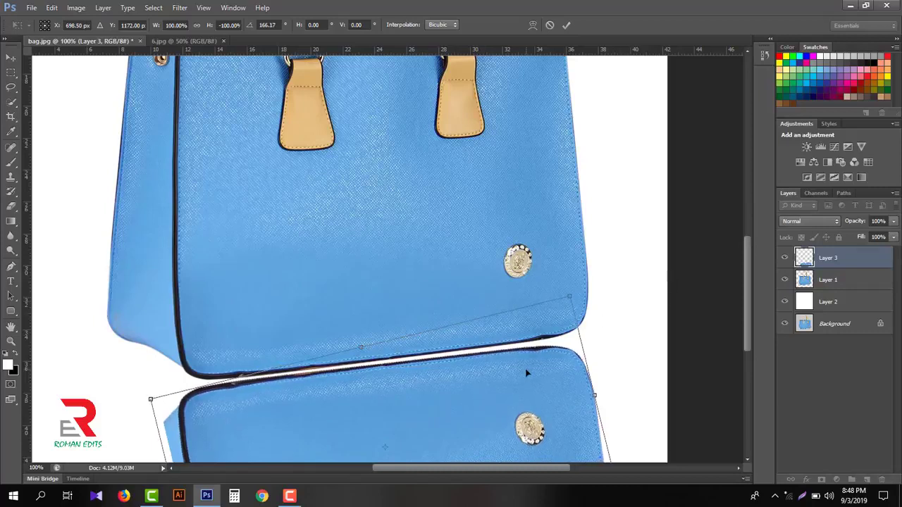
{"action": "mouse_move", "coordinate": [529, 374]}
{"action": "left_mouse_down"}
{"action": "mouse_move", "coordinate": [533, 362]}
{"action": "mouse_move", "coordinate": [539, 368]}
{"action": "left_mouse_up"}
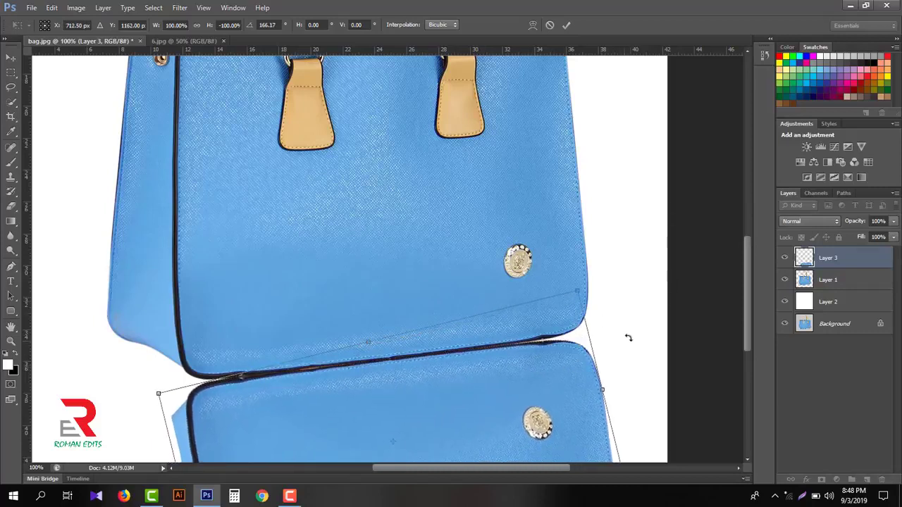
- Warp the mirrored panel's upper right and upper left corners upward to meet the bag's bottom edge
{"action": "right_click", "coordinate": [572, 352]}
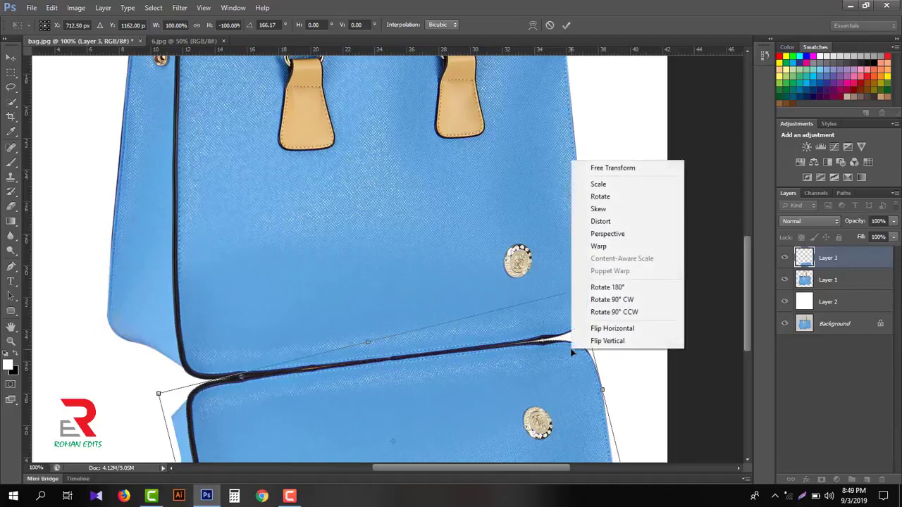
{"action": "left_click", "coordinate": [599, 247]}
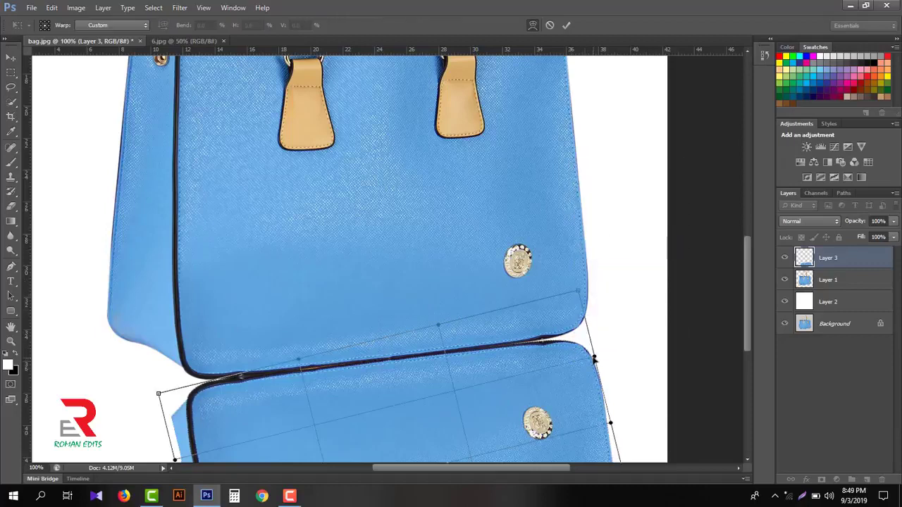
{"action": "left_click_drag", "start_coordinate": [595, 358], "coordinate": [595, 343]}
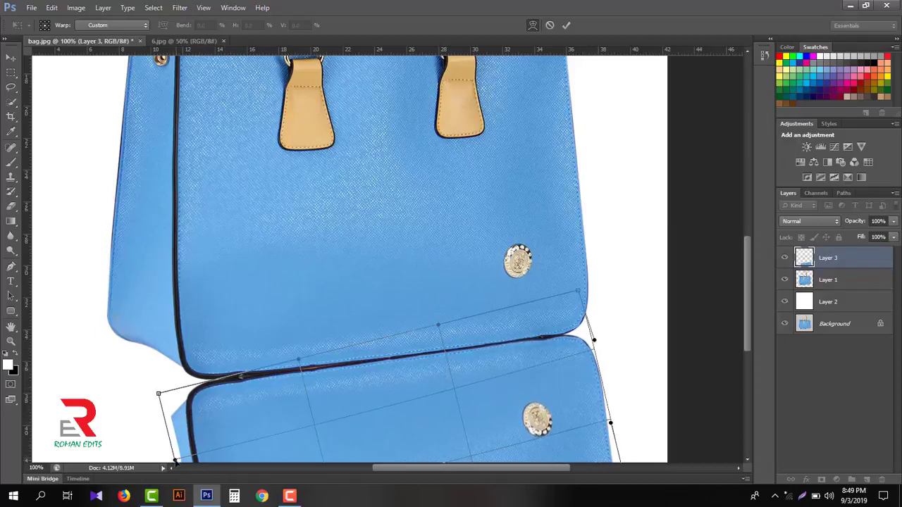
{"action": "left_click_drag", "start_coordinate": [175, 460], "coordinate": [170, 434]}
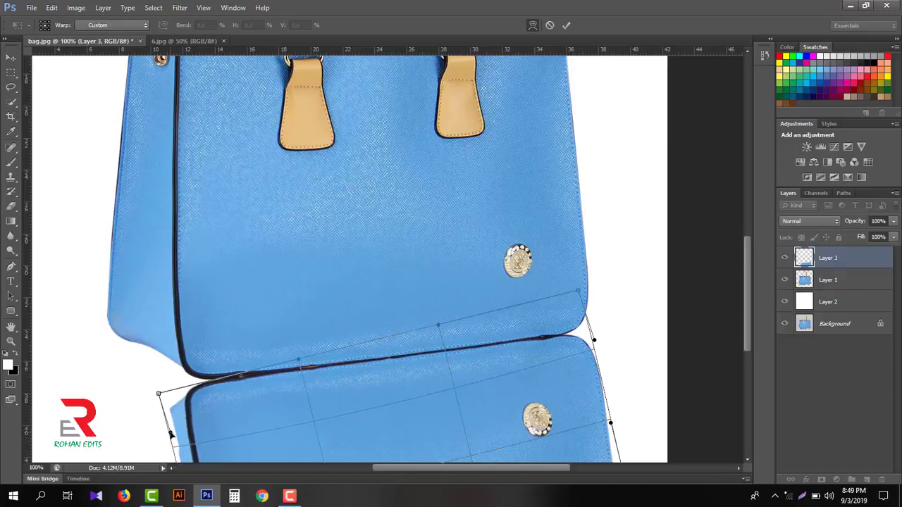
{"action": "left_click_drag", "start_coordinate": [158, 396], "coordinate": [157, 387]}
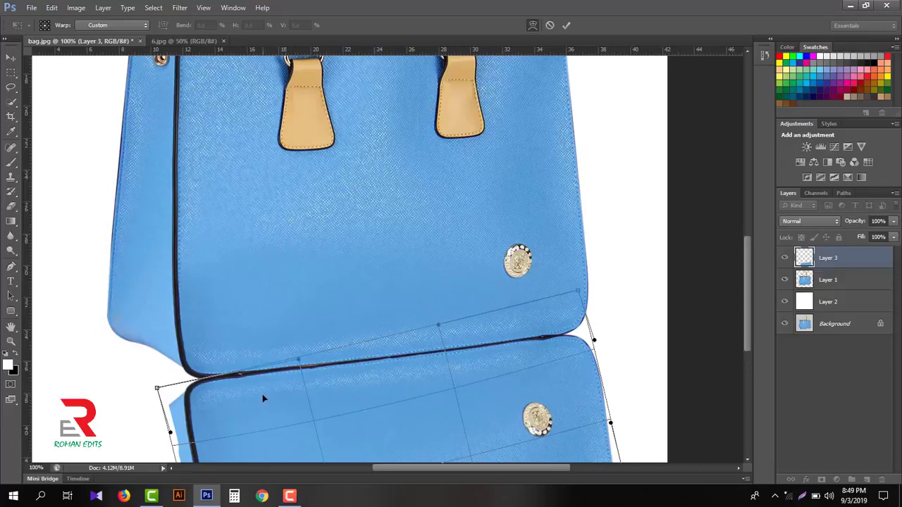
- Warp the mirrored panel's left edge outward, apply the transform, and move its layer beneath Layer 1
{"action": "scroll", "coordinate": [264, 396], "scroll_direction": "down", "scroll_amount": 5}
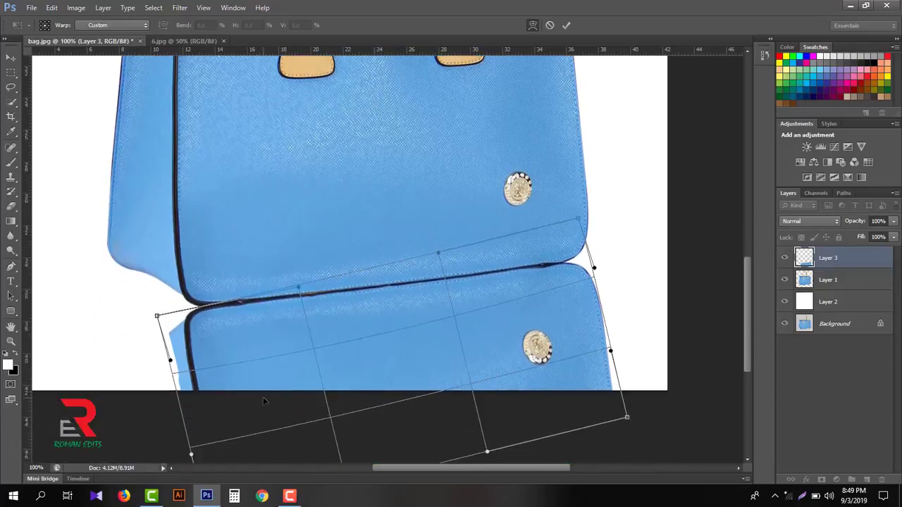
{"action": "scroll", "coordinate": [261, 398], "scroll_direction": "down", "scroll_amount": 1}
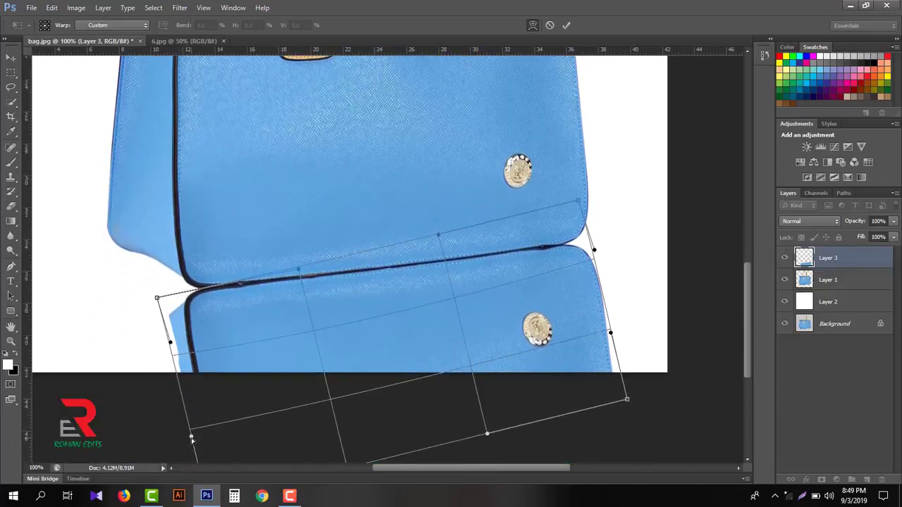
{"action": "left_click_drag", "start_coordinate": [191, 439], "coordinate": [157, 431]}
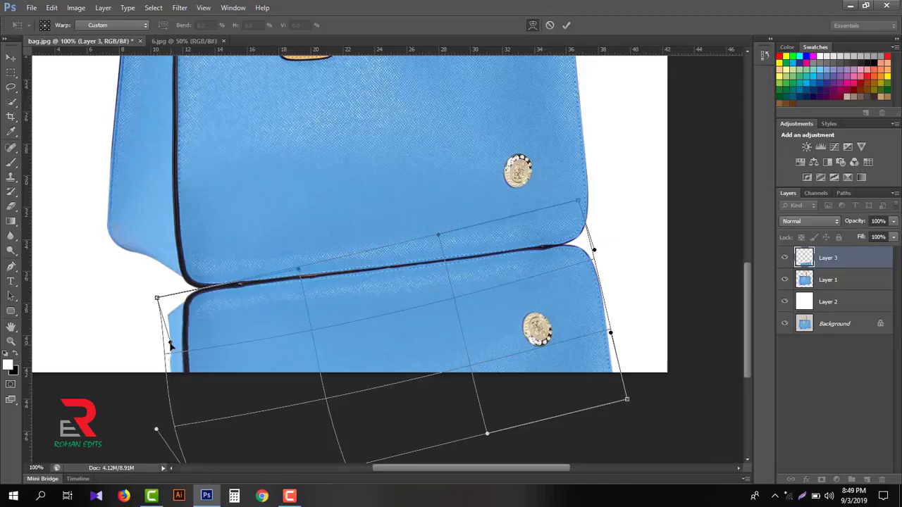
{"action": "left_click_drag", "start_coordinate": [169, 344], "coordinate": [167, 342]}
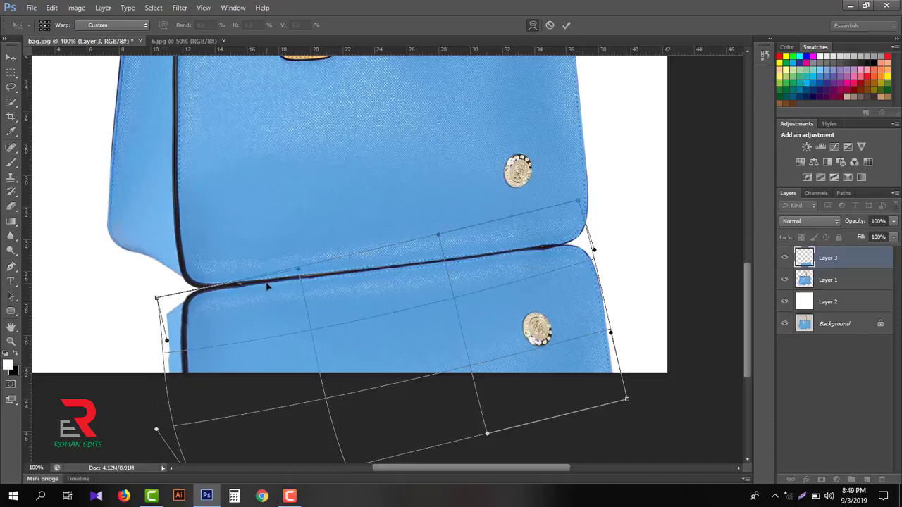
{"action": "left_click", "coordinate": [567, 27]}
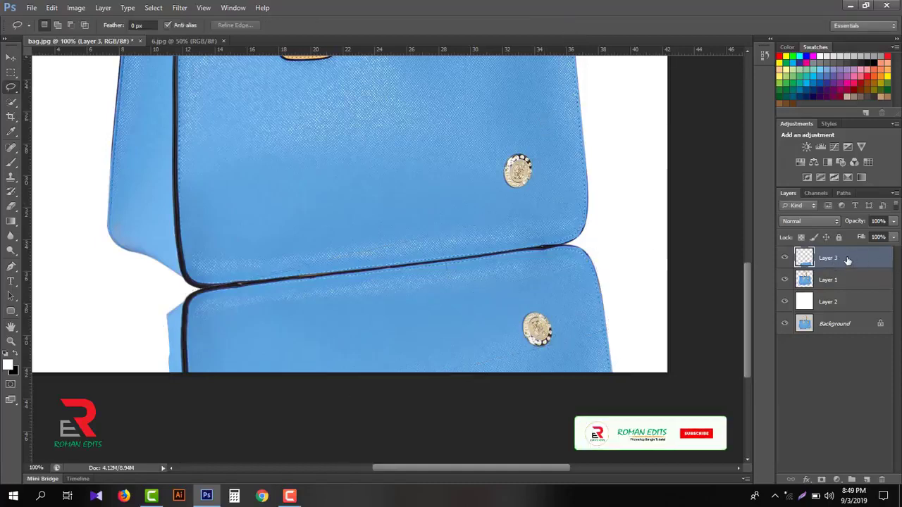
{"action": "left_click_drag", "start_coordinate": [849, 259], "coordinate": [851, 286]}
{"action": "left_click_drag", "start_coordinate": [851, 286], "coordinate": [851, 286]}
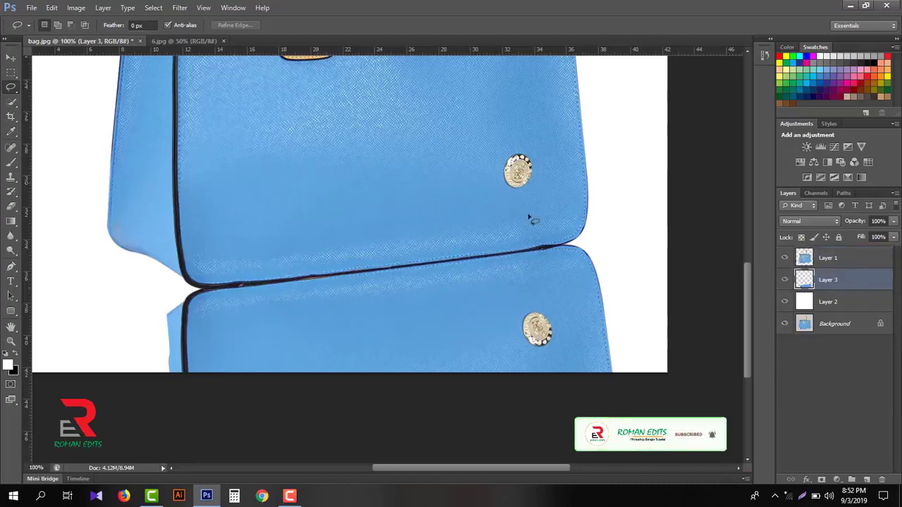
- Lasso the lower part of the bag's left side panel on Layer 1 and copy it to a new layer
{"action": "left_click", "coordinate": [849, 261]}
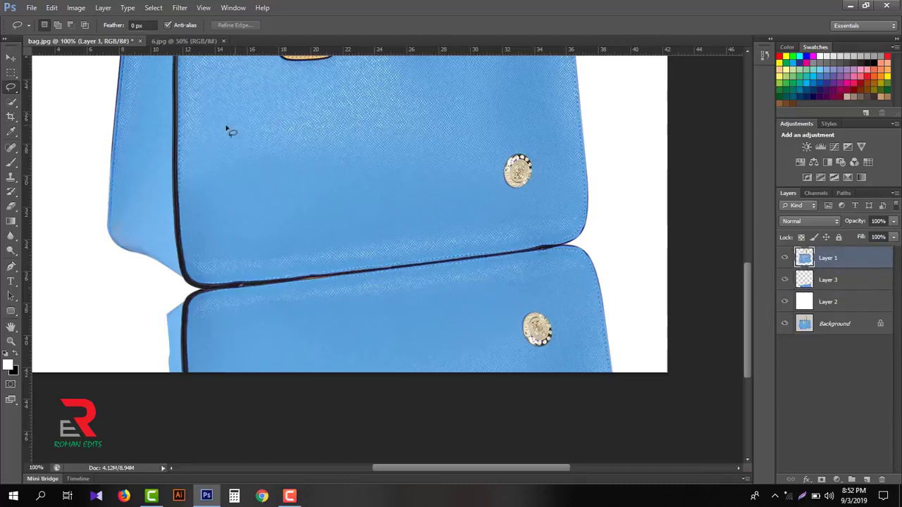
{"action": "left_click_drag", "start_coordinate": [205, 126], "coordinate": [197, 82]}
{"action": "mouse_move", "coordinate": [115, 70]}
{"action": "left_mouse_down"}
{"action": "mouse_move", "coordinate": [83, 157]}
{"action": "mouse_move", "coordinate": [92, 236]}
{"action": "mouse_move", "coordinate": [150, 305]}
{"action": "mouse_move", "coordinate": [212, 301]}
{"action": "left_mouse_up"}
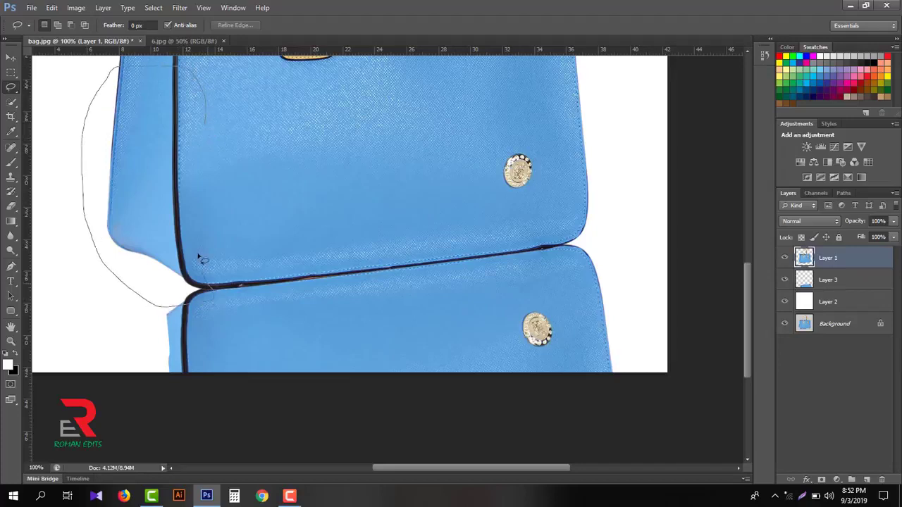
{"action": "left_click_drag", "start_coordinate": [198, 126], "coordinate": [197, 139]}
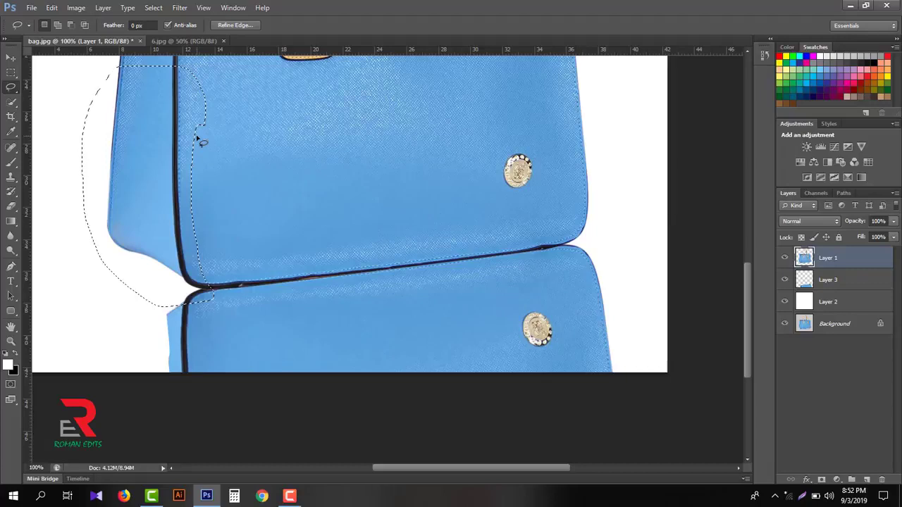
{"action": "key", "text": "ctrl+j"}
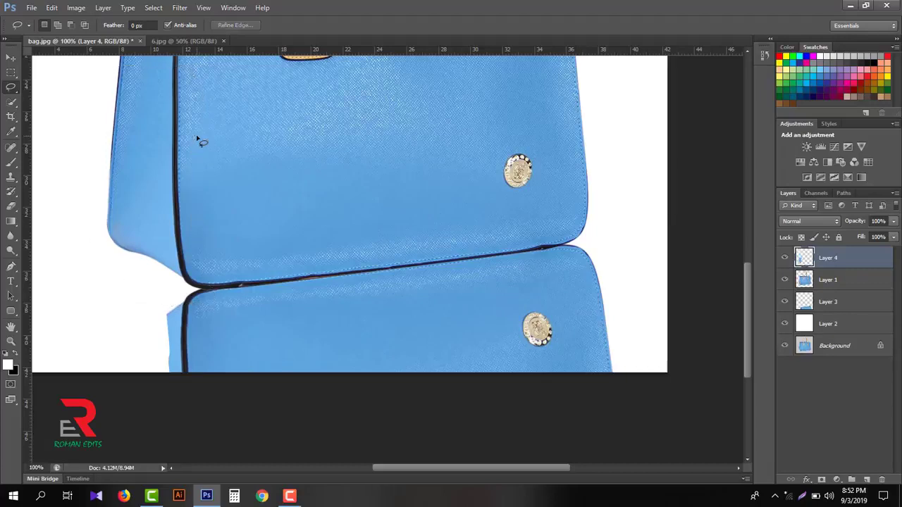
- Free-transform the copied side panel: rotate it 180°, place it beneath the bag's left side and flip it horizontally
{"action": "key", "text": "ctrl+t"}
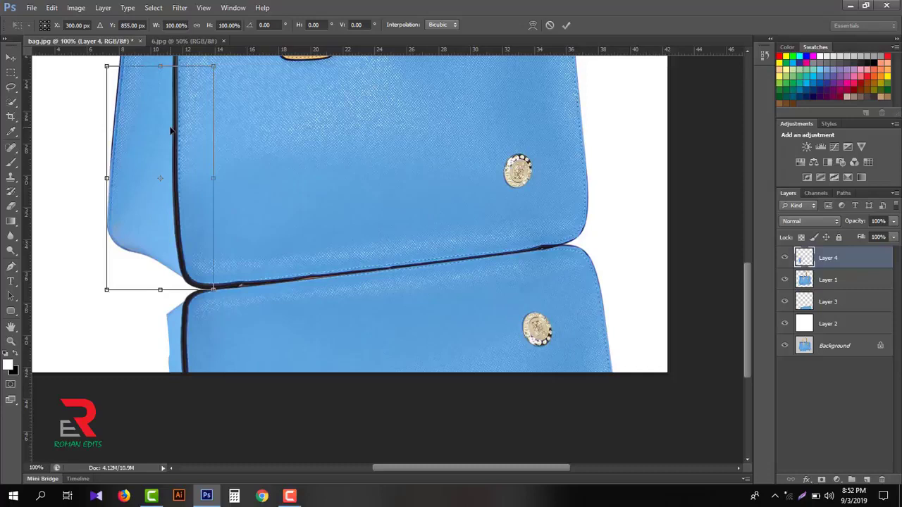
{"action": "right_click", "coordinate": [170, 129]}
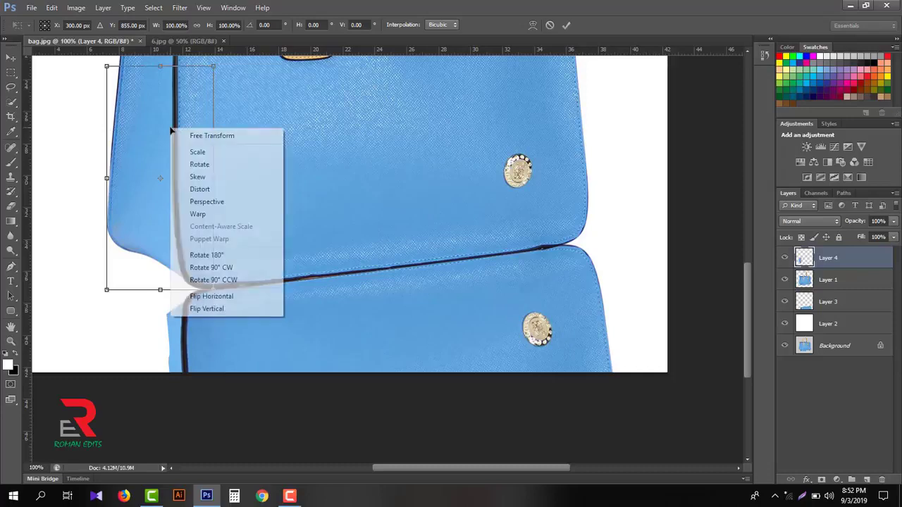
{"action": "left_click", "coordinate": [207, 255]}
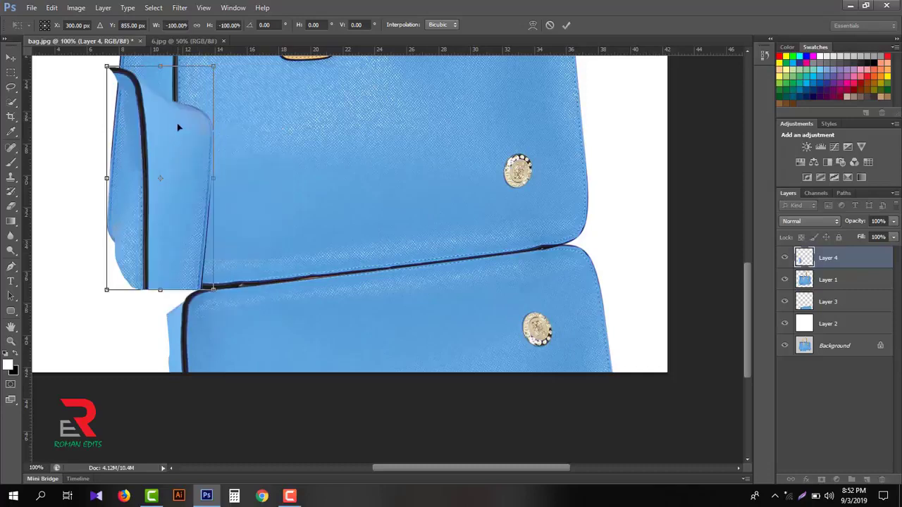
{"action": "left_click_drag", "start_coordinate": [178, 128], "coordinate": [167, 303]}
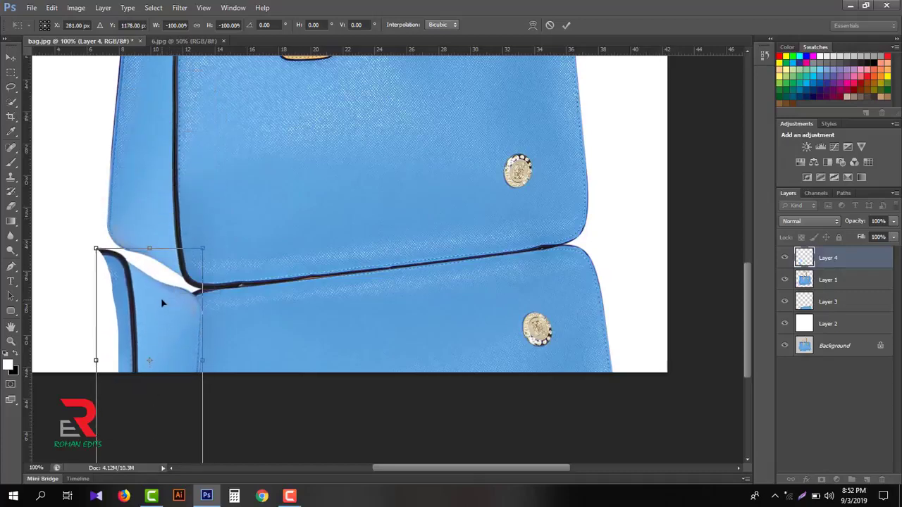
{"action": "right_click", "coordinate": [162, 303]}
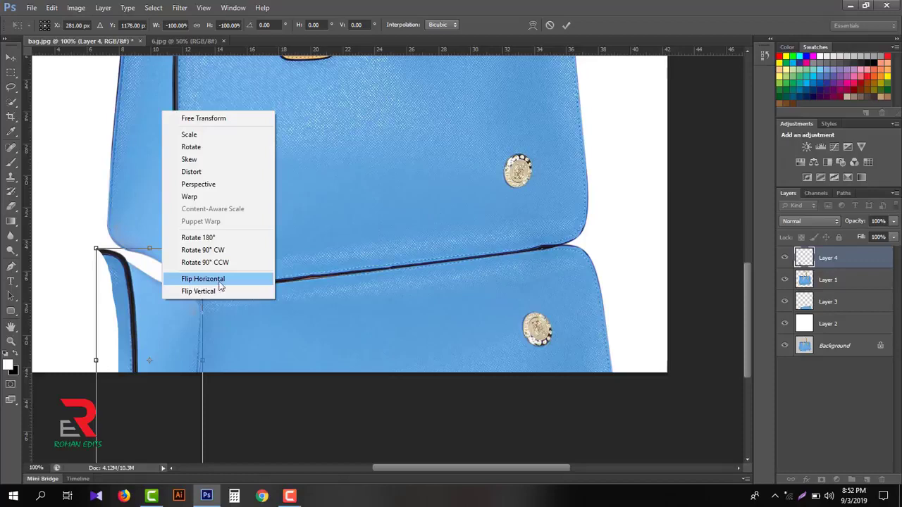
{"action": "left_click", "coordinate": [210, 281]}
- Warp the mirrored side panel, pulling its upper right corner down to the seam and its upper left corner up toward the bag
{"action": "right_click", "coordinate": [180, 272]}
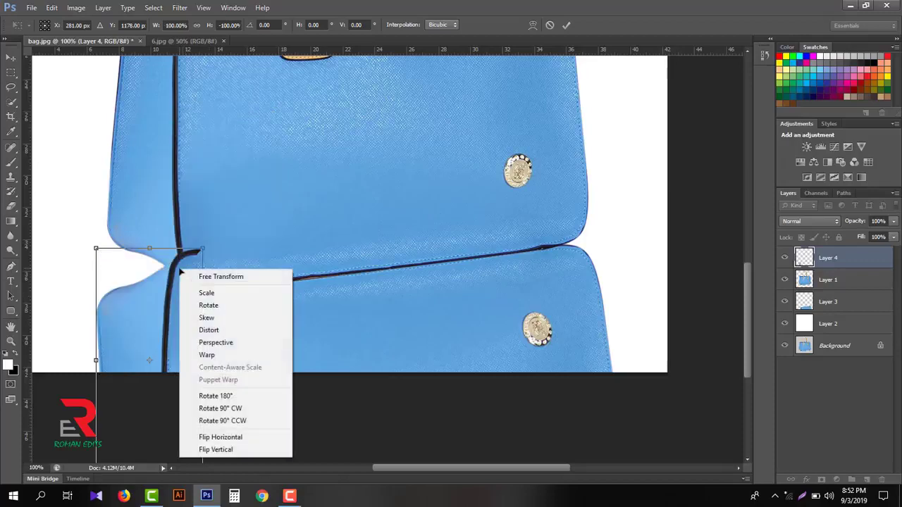
{"action": "left_click", "coordinate": [207, 355]}
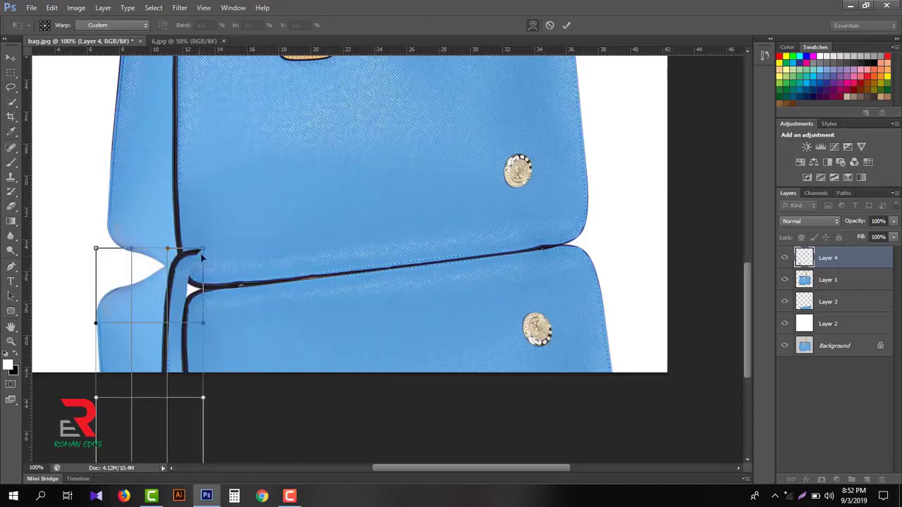
{"action": "left_click_drag", "start_coordinate": [202, 254], "coordinate": [199, 301]}
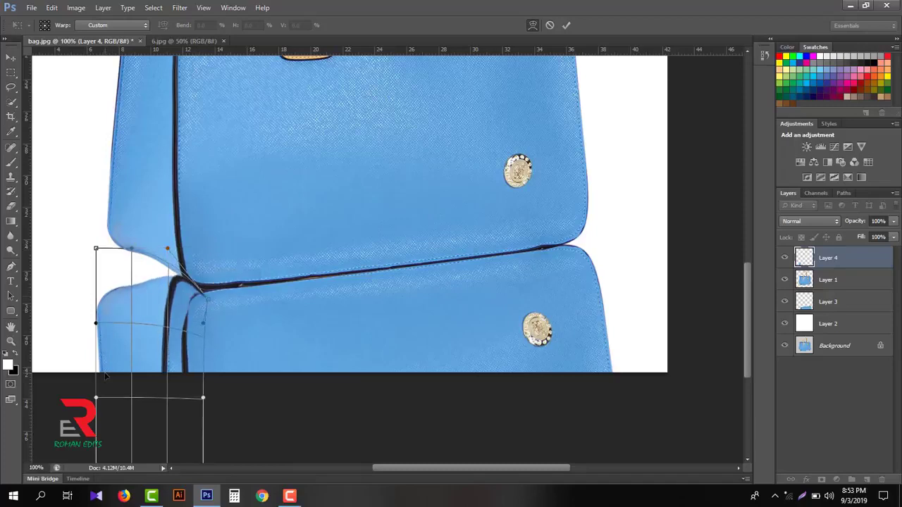
{"action": "left_click_drag", "start_coordinate": [102, 359], "coordinate": [105, 314]}
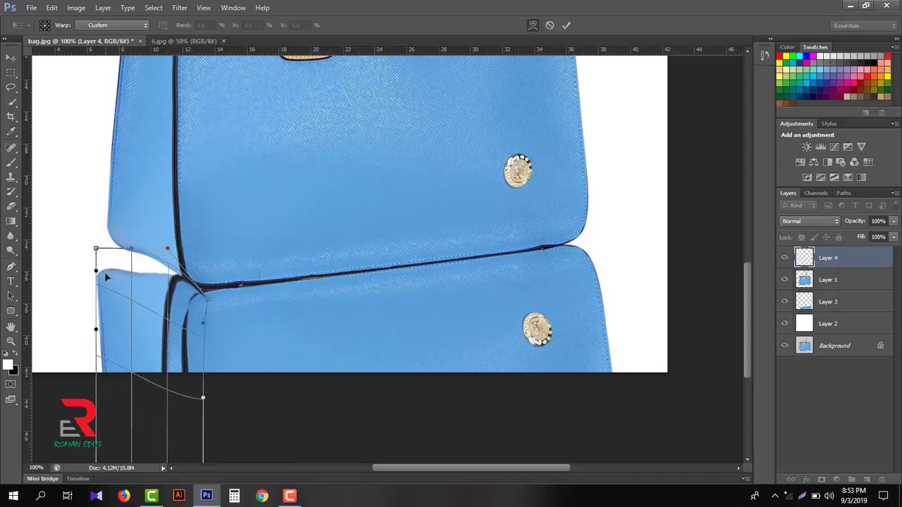
{"action": "left_click_drag", "start_coordinate": [97, 250], "coordinate": [124, 198]}
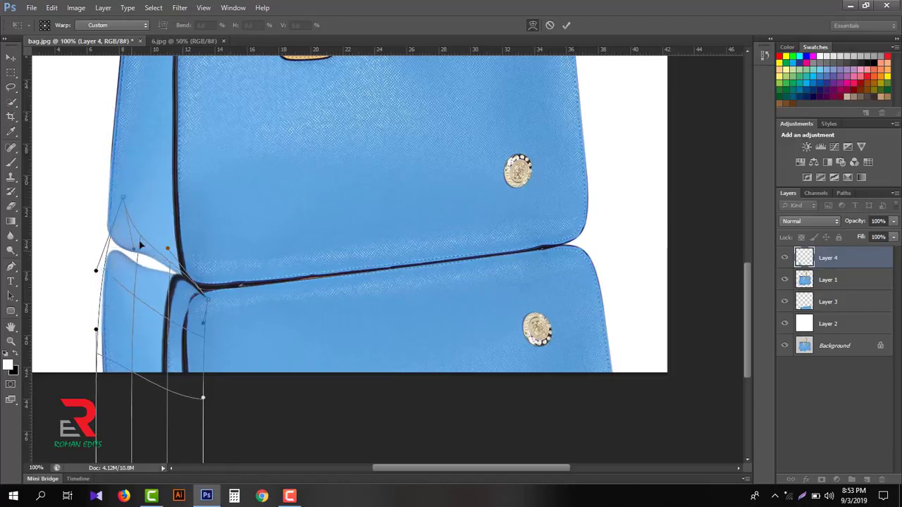
- Refine the side panel's warp so its top edge and black trim line up with the neighbouring panels, and apply it
{"action": "left_click_drag", "start_coordinate": [147, 268], "coordinate": [185, 283]}
{"action": "left_click_drag", "start_coordinate": [124, 199], "coordinate": [119, 208]}
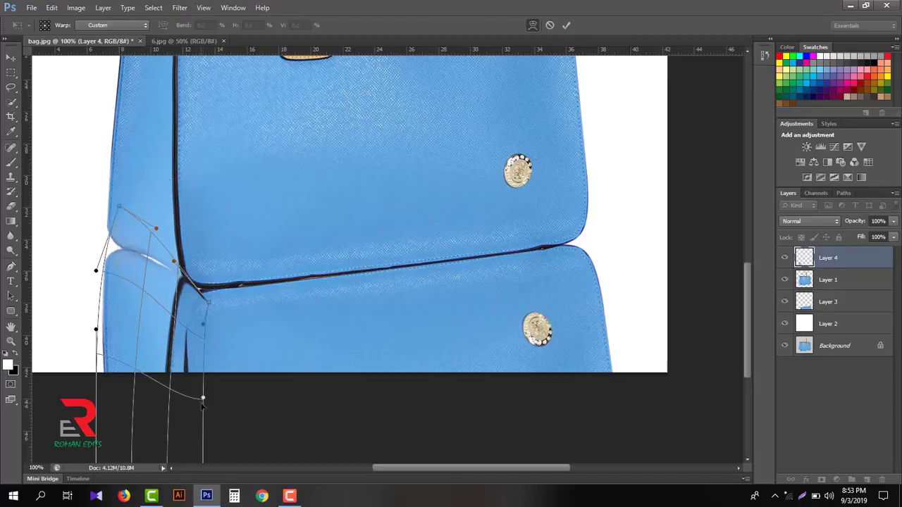
{"action": "left_click_drag", "start_coordinate": [203, 399], "coordinate": [246, 392]}
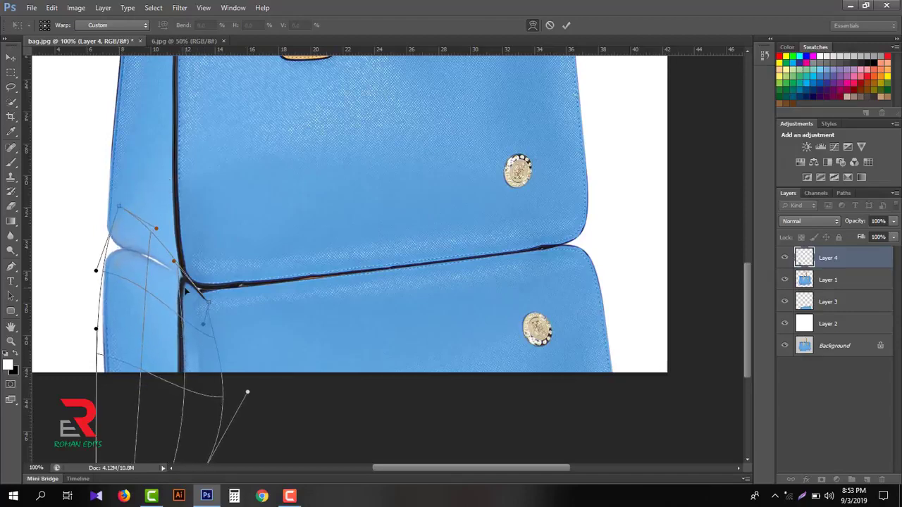
{"action": "left_click_drag", "start_coordinate": [182, 285], "coordinate": [184, 291]}
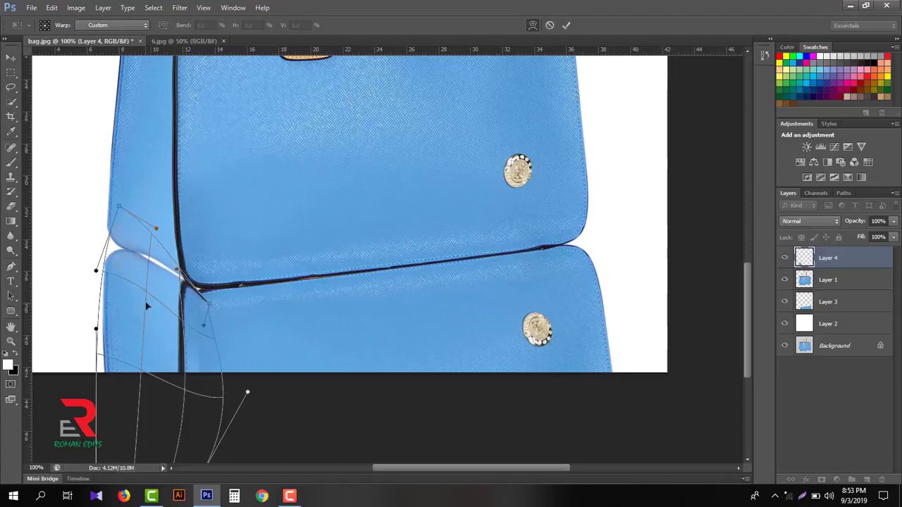
{"action": "left_click", "coordinate": [566, 26]}
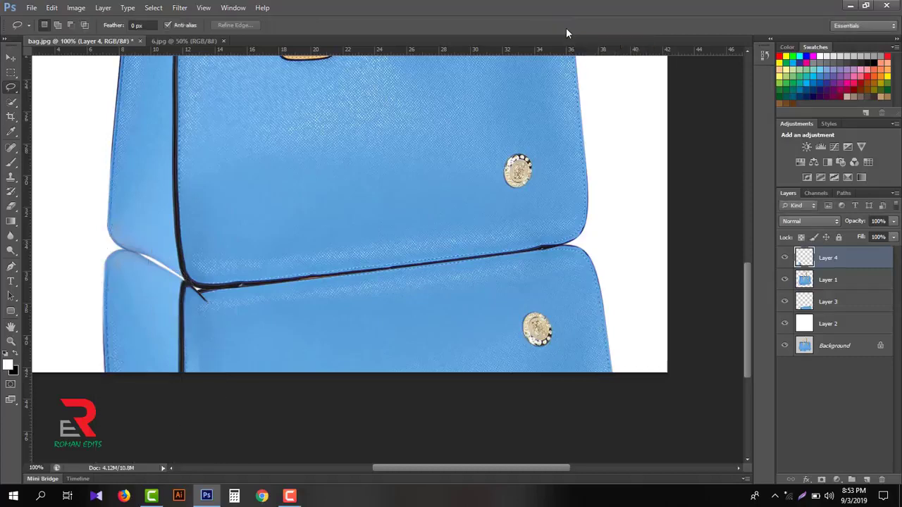
- Erase the side panel's excess overlapping the mirrored front panel, using the Eraser at 71 px and then 40 px
{"action": "left_click", "coordinate": [12, 207]}
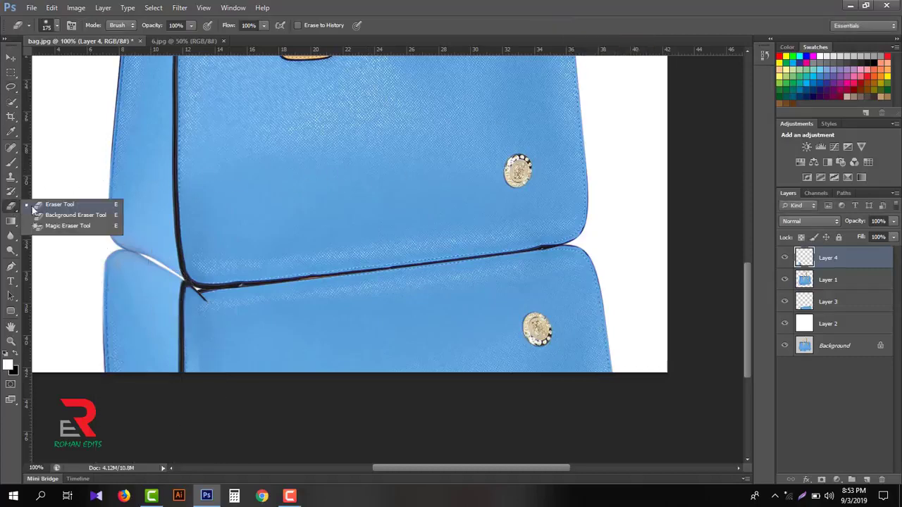
{"action": "left_click", "coordinate": [71, 205]}
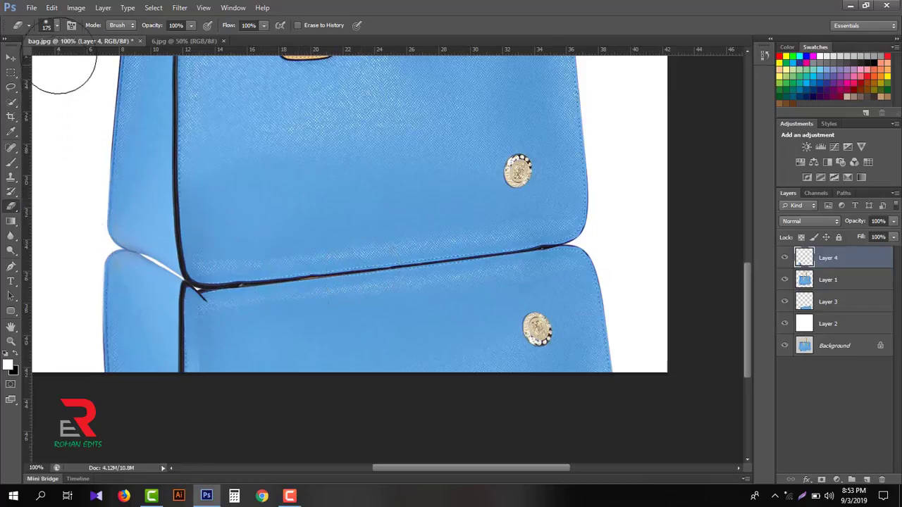
{"action": "left_click", "coordinate": [49, 26]}
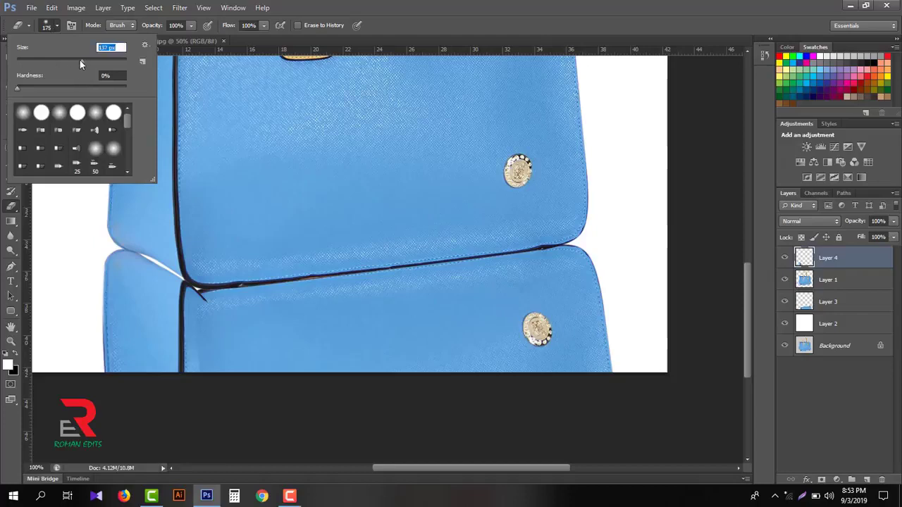
{"action": "left_click_drag", "start_coordinate": [58, 61], "coordinate": [55, 61]}
{"action": "left_click_drag", "start_coordinate": [207, 300], "coordinate": [208, 318]}
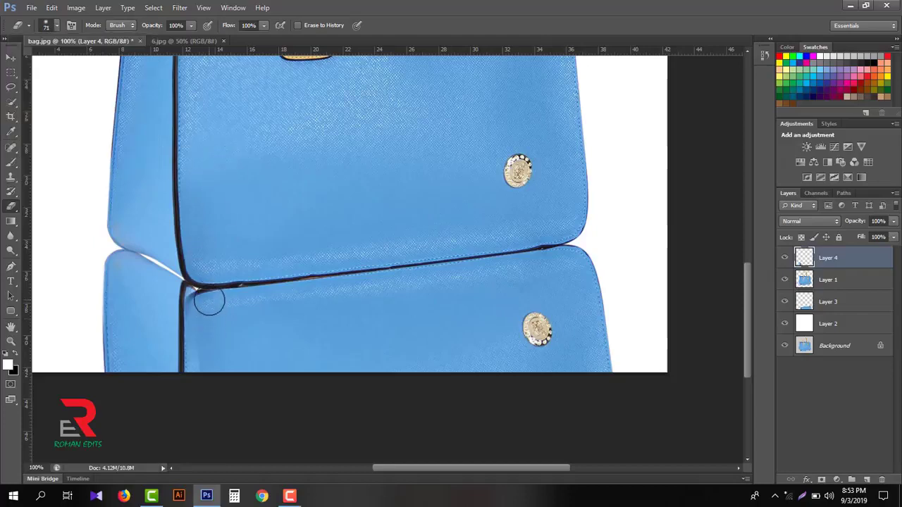
{"action": "key", "text": "bracketleft"}
{"action": "key", "text": "bracketleft"}
{"action": "key", "text": "bracketleft"}
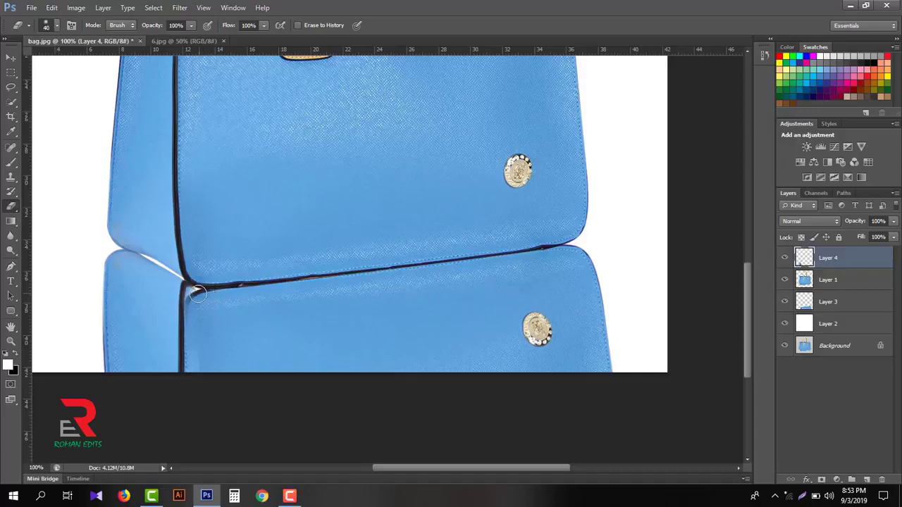
{"action": "left_click_drag", "start_coordinate": [198, 295], "coordinate": [193, 388]}
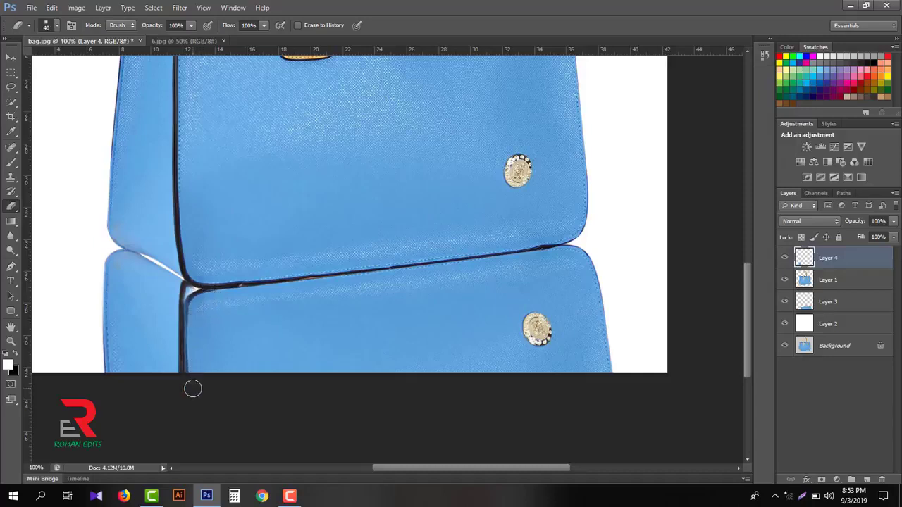
{"action": "mouse_move", "coordinate": [205, 298]}
{"action": "left_mouse_down"}
{"action": "mouse_move", "coordinate": [195, 295]}
{"action": "mouse_move", "coordinate": [210, 301]}
{"action": "left_mouse_up"}
- Warp the mirrored side panel again, stretching its upper right corner outward to close the gap at the seam, and apply it
{"action": "key", "text": "ctrl+t"}
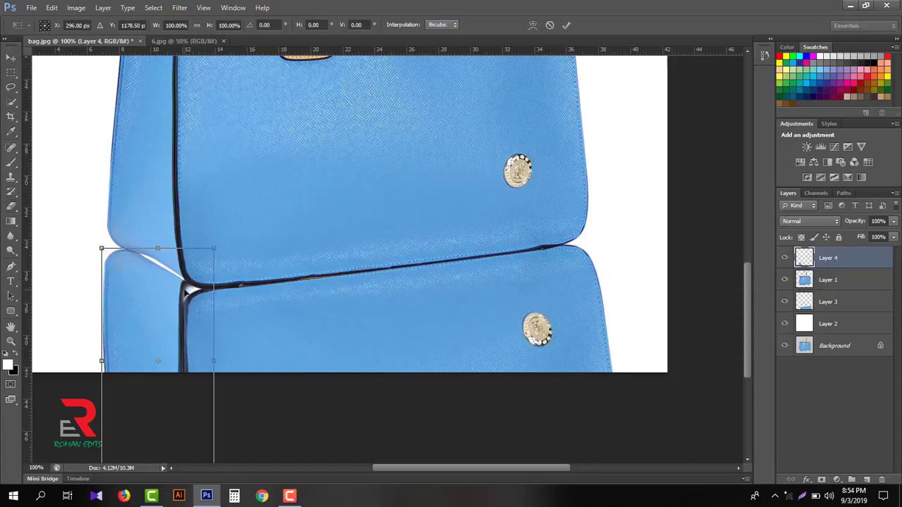
{"action": "right_click", "coordinate": [185, 289]}
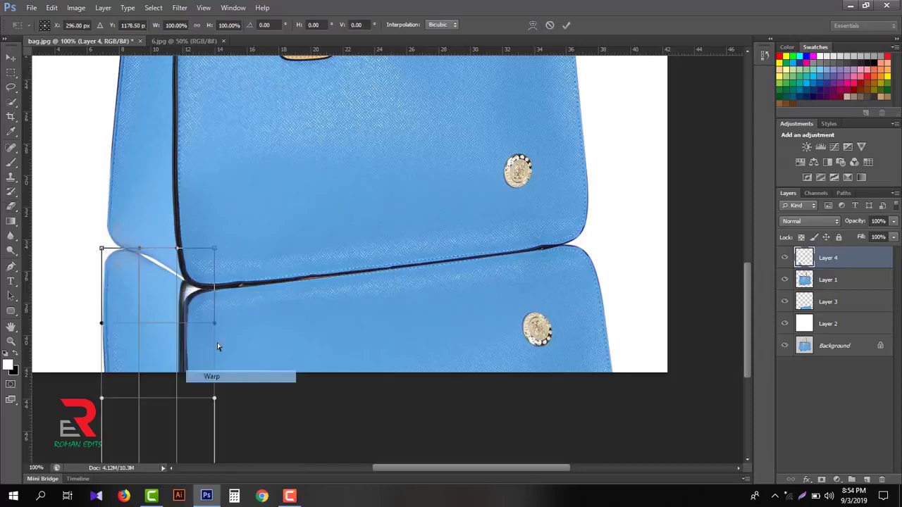
{"action": "left_click", "coordinate": [218, 376]}
{"action": "left_click_drag", "start_coordinate": [216, 250], "coordinate": [264, 270]}
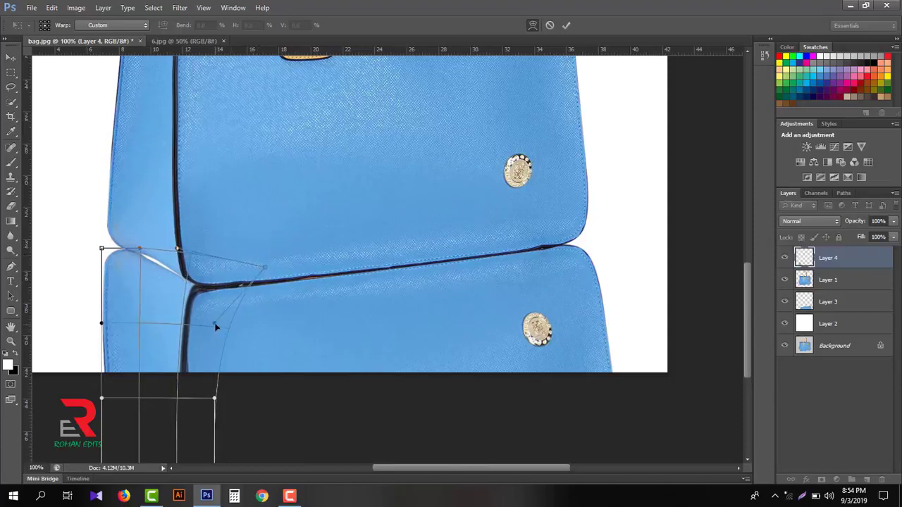
{"action": "mouse_move", "coordinate": [211, 325]}
{"action": "left_mouse_down"}
{"action": "mouse_move", "coordinate": [204, 344]}
{"action": "mouse_move", "coordinate": [225, 333]}
{"action": "left_mouse_up"}
{"action": "left_click_drag", "start_coordinate": [214, 398], "coordinate": [210, 389]}
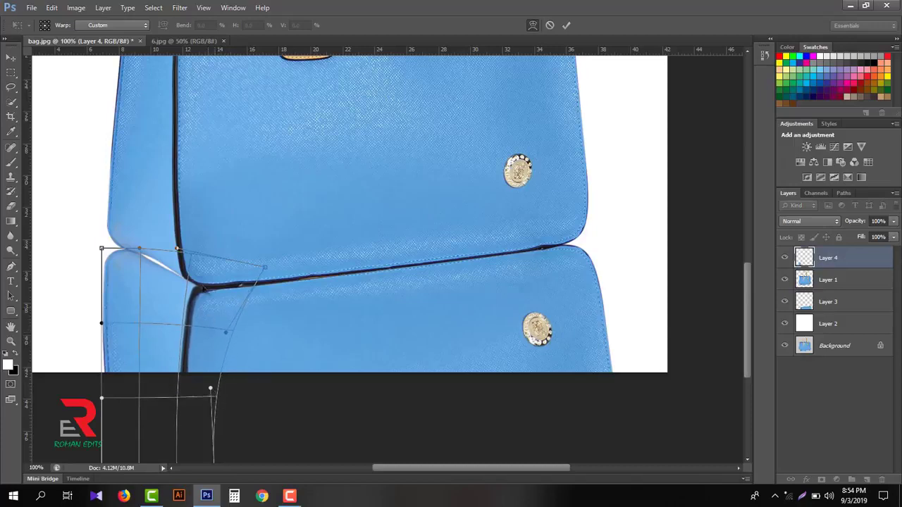
{"action": "mouse_move", "coordinate": [178, 250]}
{"action": "left_mouse_down"}
{"action": "mouse_move", "coordinate": [174, 260]}
{"action": "mouse_move", "coordinate": [187, 263]}
{"action": "left_mouse_up"}
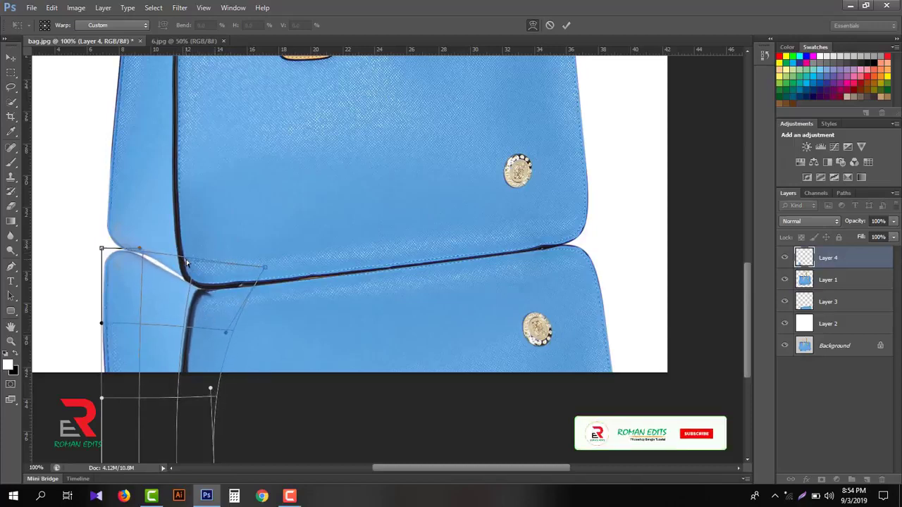
{"action": "left_click", "coordinate": [567, 26]}
- Erase the side panel's leftover dark trim along the mirrored front panel's left edge with a 30 px, then 25 px eraser
{"action": "key", "text": "e"}
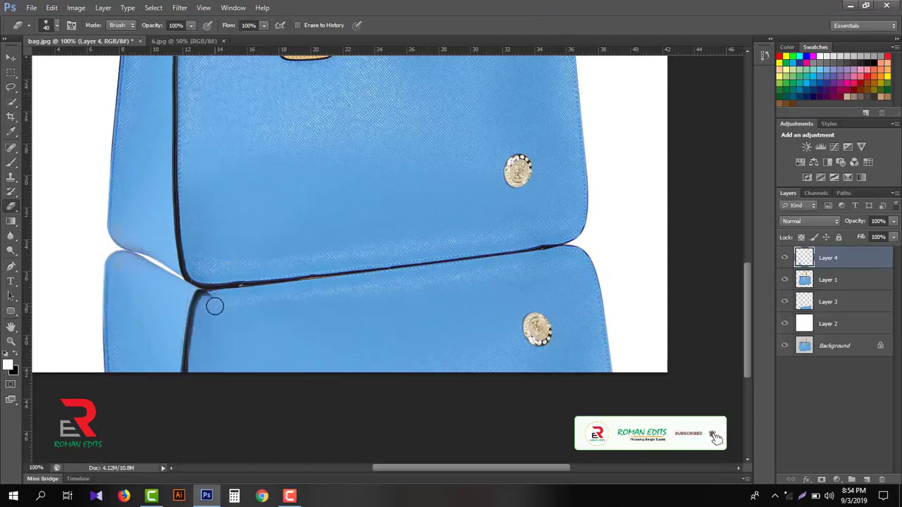
{"action": "key", "text": "bracketleft"}
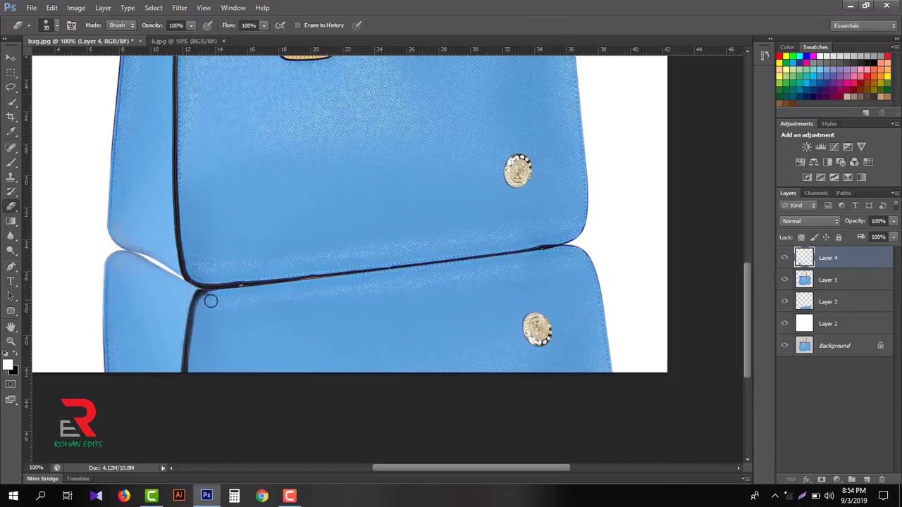
{"action": "mouse_move", "coordinate": [205, 303]}
{"action": "left_mouse_down"}
{"action": "mouse_move", "coordinate": [198, 340]}
{"action": "mouse_move", "coordinate": [190, 326]}
{"action": "mouse_move", "coordinate": [189, 334]}
{"action": "left_mouse_up"}
{"action": "key", "text": "bracketleft"}
{"action": "left_click_drag", "start_coordinate": [197, 298], "coordinate": [186, 373]}
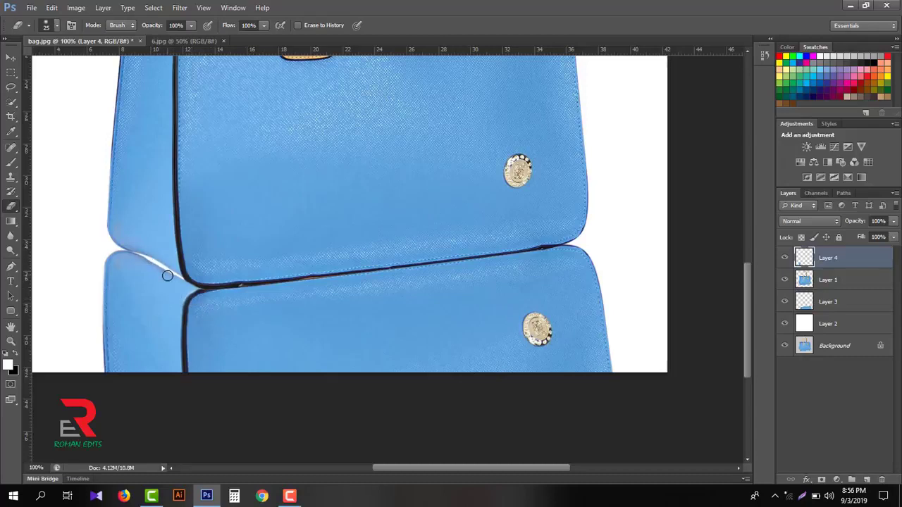
- Liquify the mirrored side panel with Forward Warp at brush size 100, pushing its sloping top edge outward to close the white gap
{"action": "left_click", "coordinate": [180, 8]}
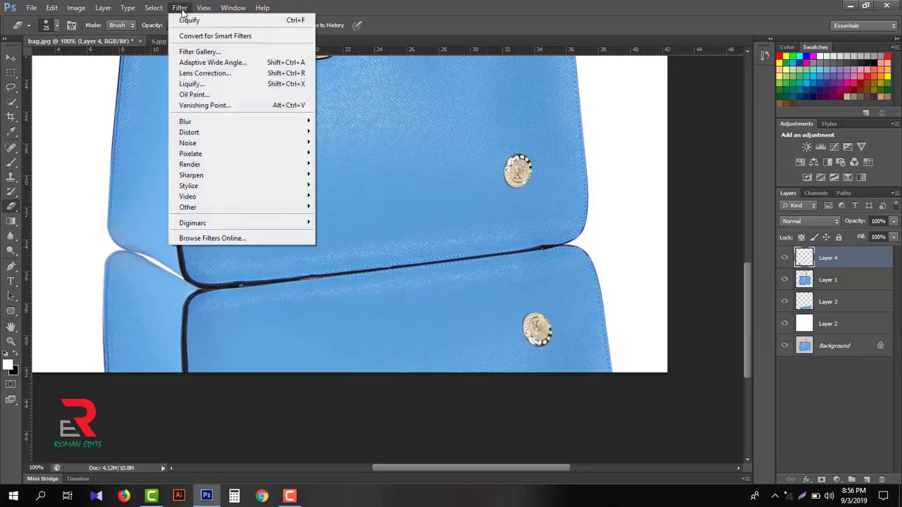
{"action": "left_click", "coordinate": [199, 84]}
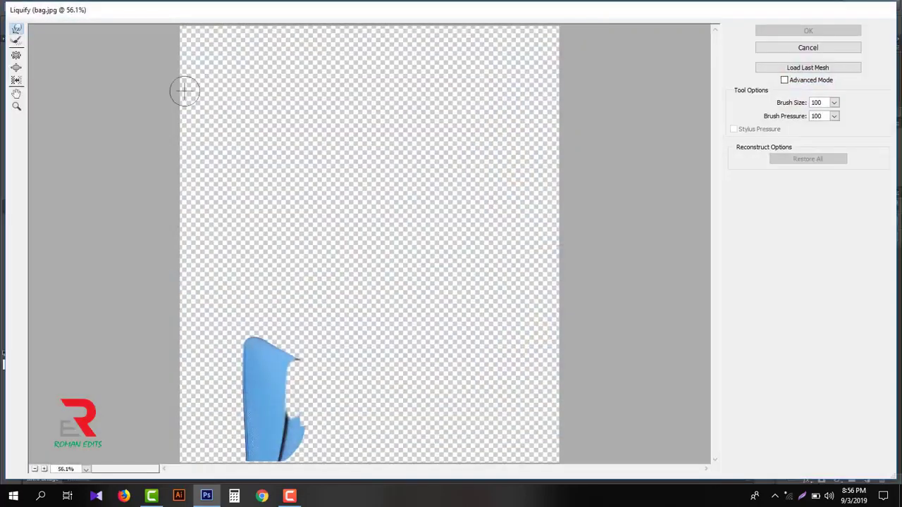
{"action": "left_click", "coordinate": [16, 108]}
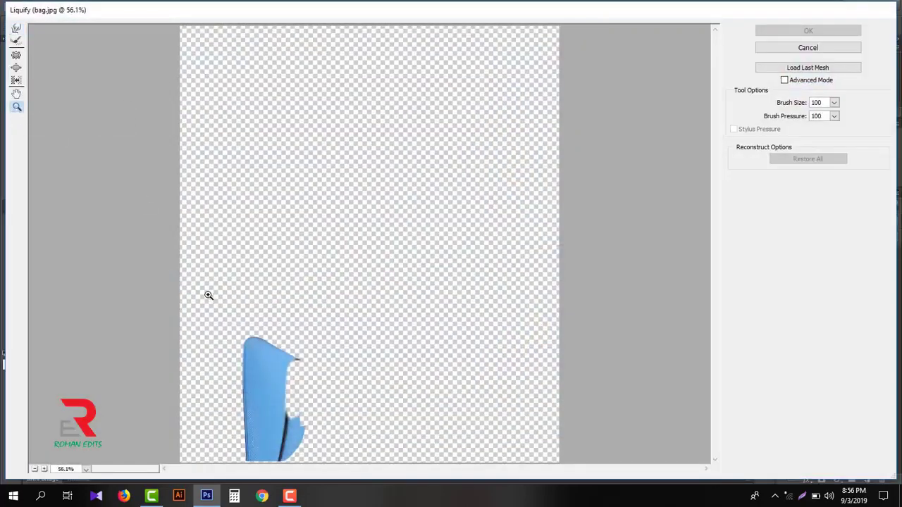
{"action": "left_click_drag", "start_coordinate": [204, 298], "coordinate": [337, 381]}
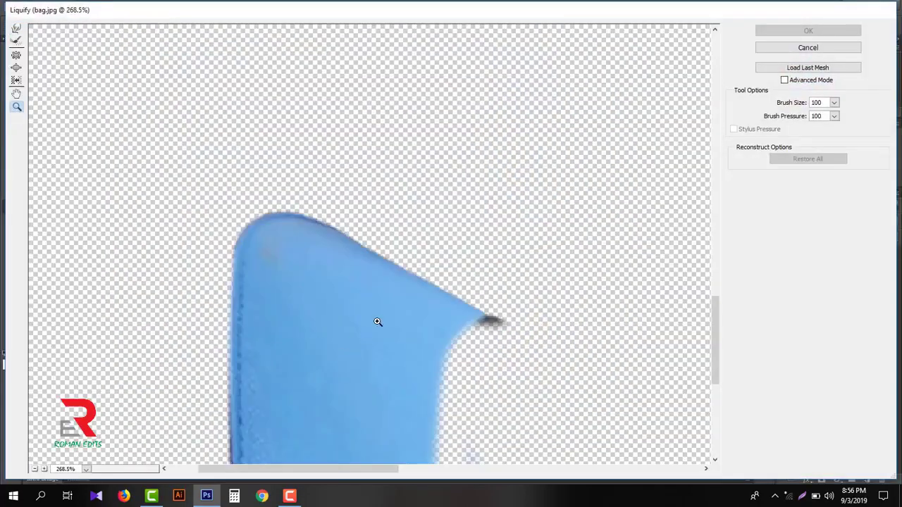
{"action": "left_click", "coordinate": [16, 31]}
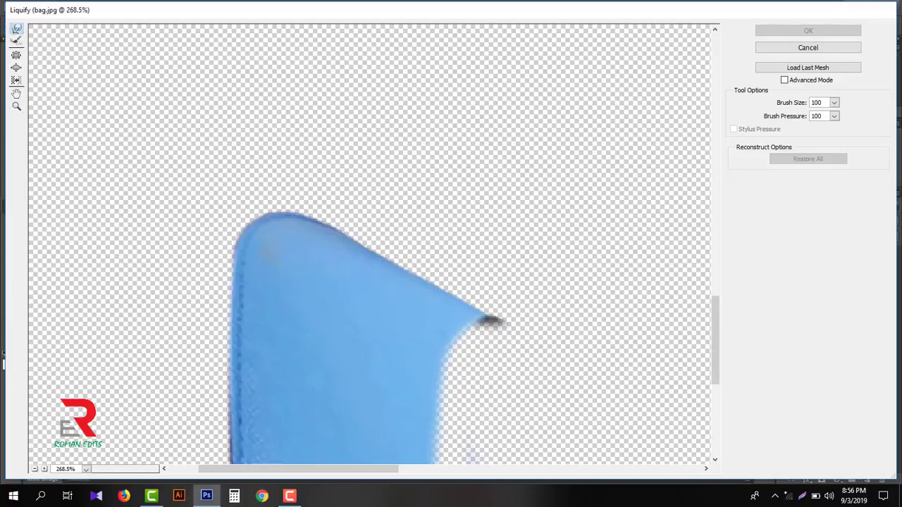
{"action": "mouse_move", "coordinate": [344, 248]}
{"action": "left_mouse_down"}
{"action": "mouse_move", "coordinate": [401, 275]}
{"action": "mouse_move", "coordinate": [404, 268]}
{"action": "mouse_move", "coordinate": [416, 282]}
{"action": "left_mouse_up"}
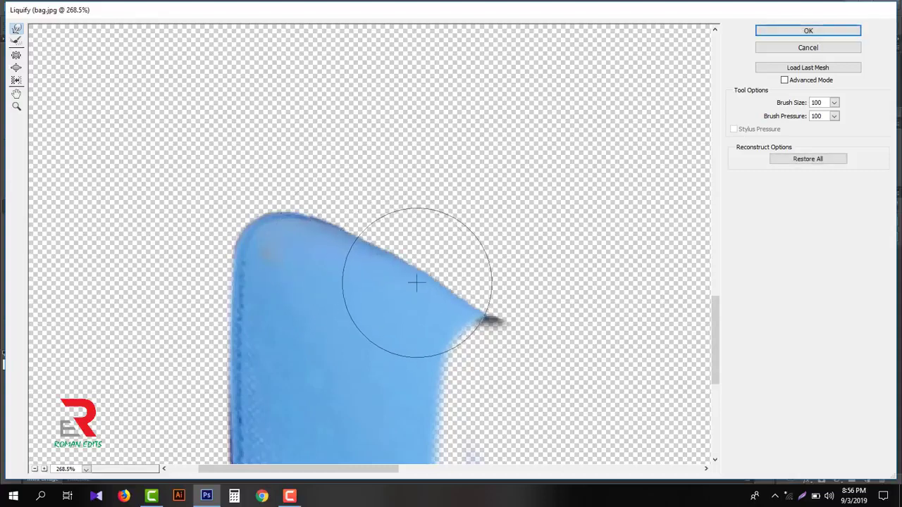
{"action": "left_click_drag", "start_coordinate": [356, 260], "coordinate": [359, 251]}
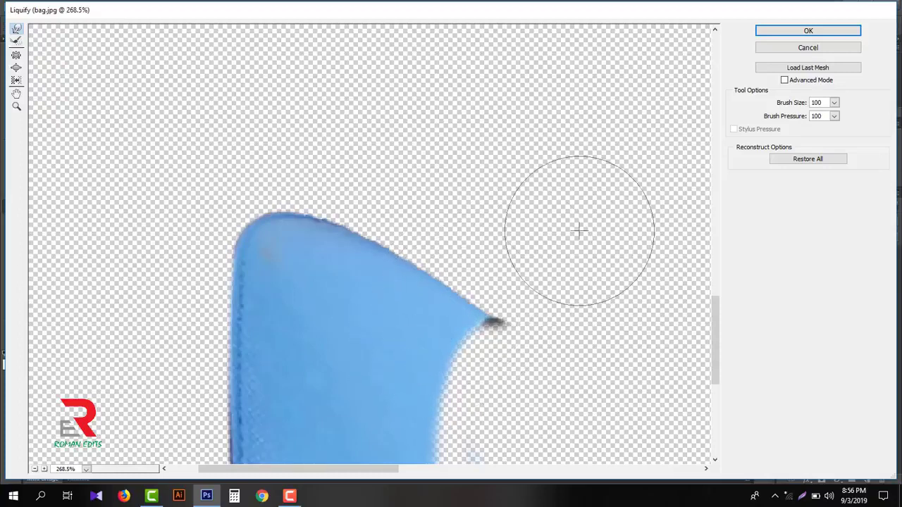
{"action": "left_click", "coordinate": [793, 31]}
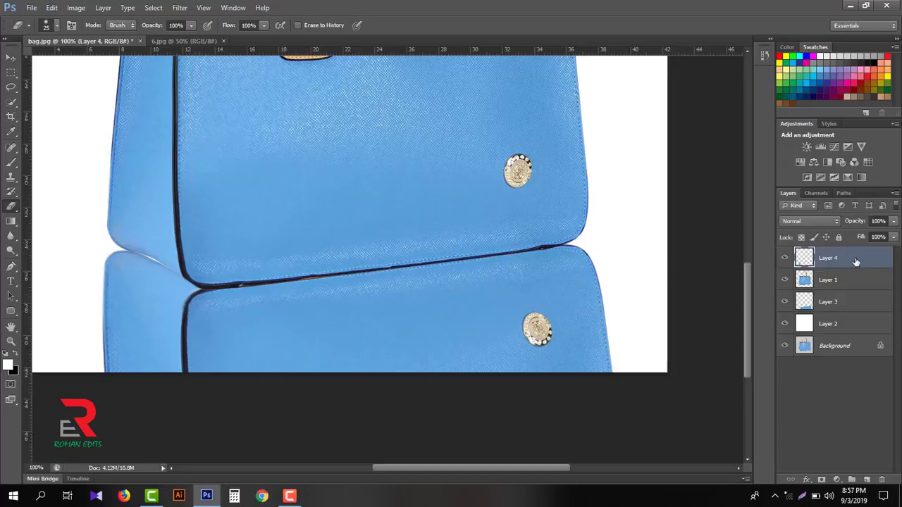
- Move Layer 4 below Layer 1, merge it with Layer 3 into one reflection layer, and check it by toggling its visibility
{"action": "left_click_drag", "start_coordinate": [855, 261], "coordinate": [857, 287]}
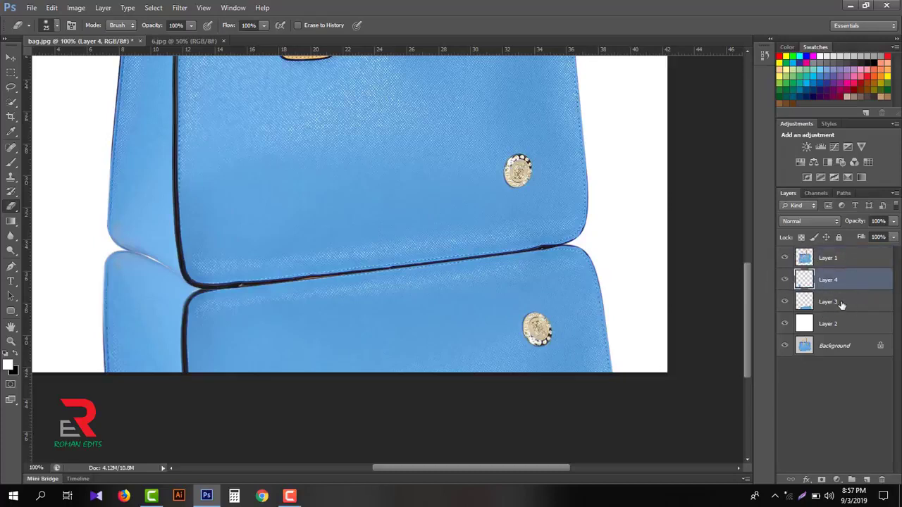
{"action": "left_click", "coordinate": [842, 303], "text": "shift"}
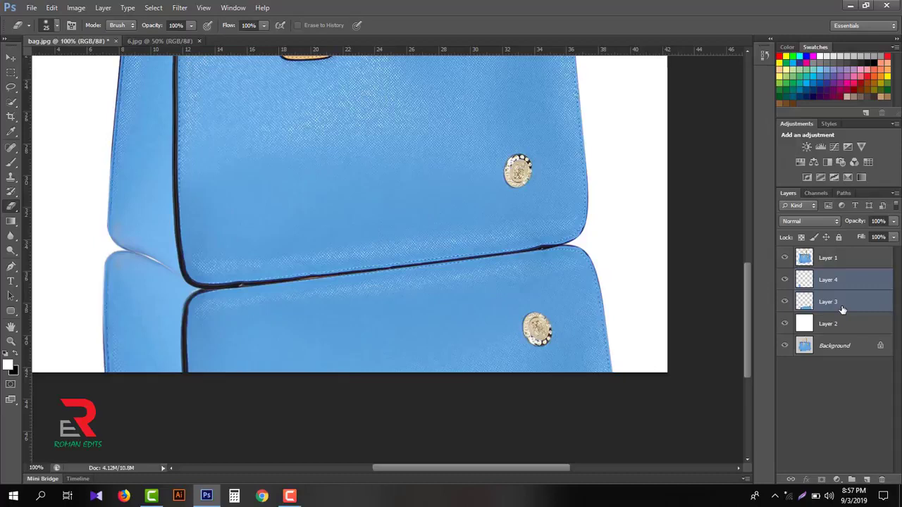
{"action": "key", "text": "ctrl+e"}
{"action": "key", "text": "ctrl+minus"}
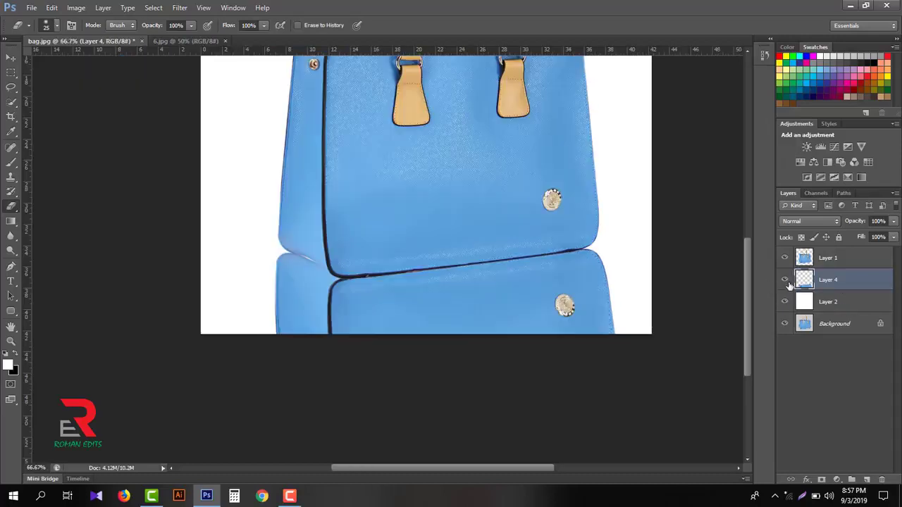
{"action": "left_click", "coordinate": [784, 281]}
{"action": "left_click", "coordinate": [784, 280]}
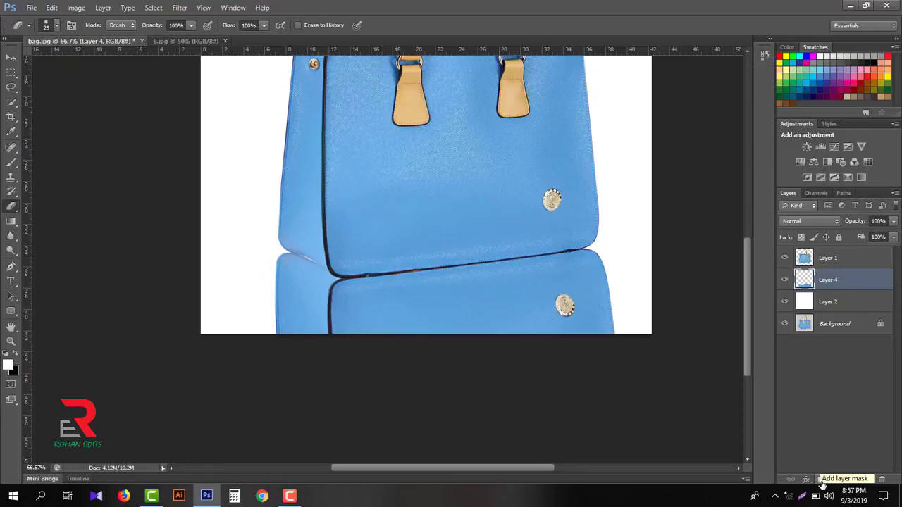
- Add a layer mask to the reflection and fade out its lower part with a soft 400 px black brush
{"action": "left_click", "coordinate": [822, 480]}
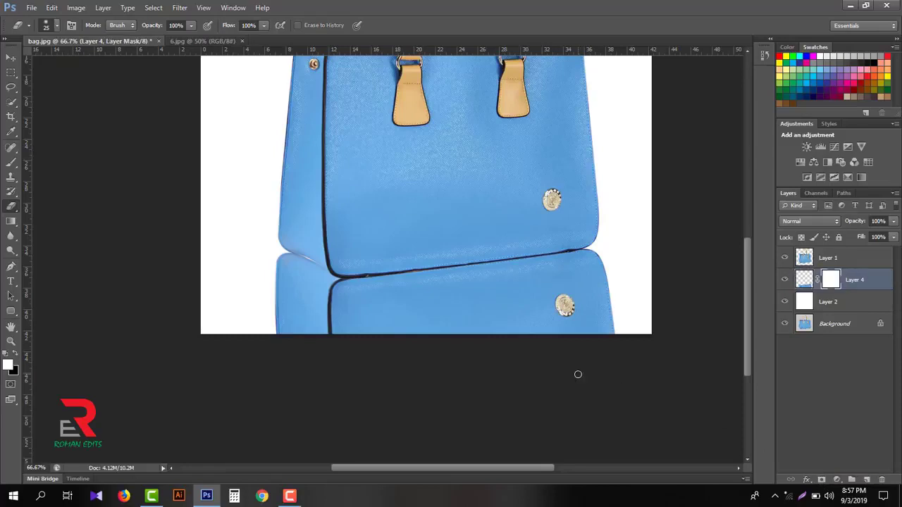
{"action": "left_click", "coordinate": [12, 163]}
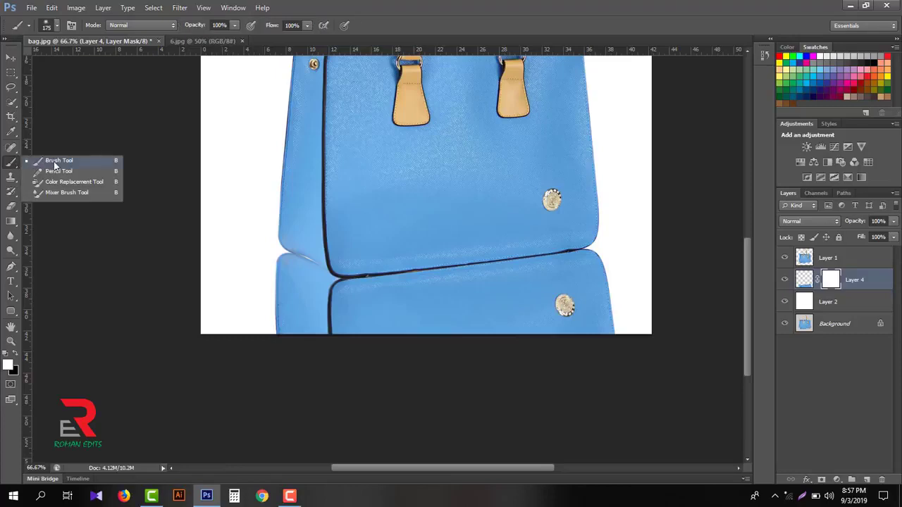
{"action": "left_click", "coordinate": [70, 162]}
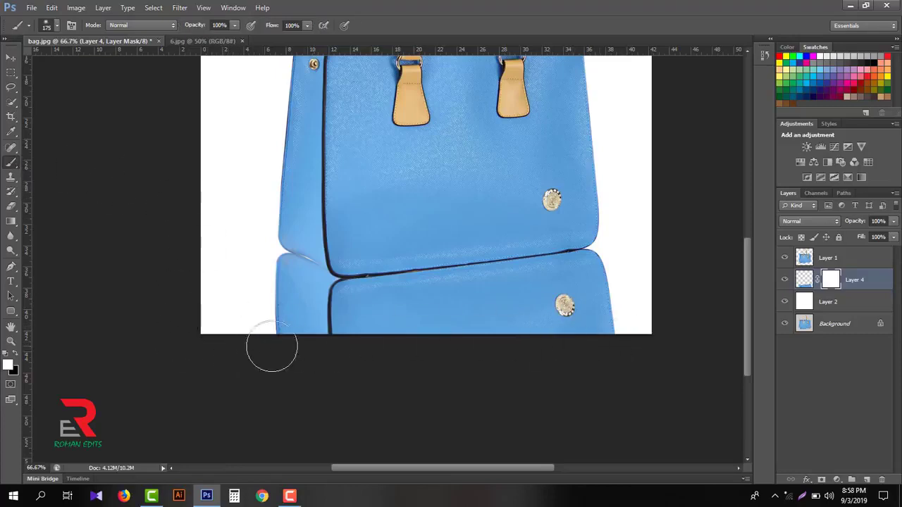
{"action": "key", "text": "bracketright"}
{"action": "key", "text": "bracketright"}
{"action": "key", "text": "bracketright"}
{"action": "key", "text": "bracketright"}
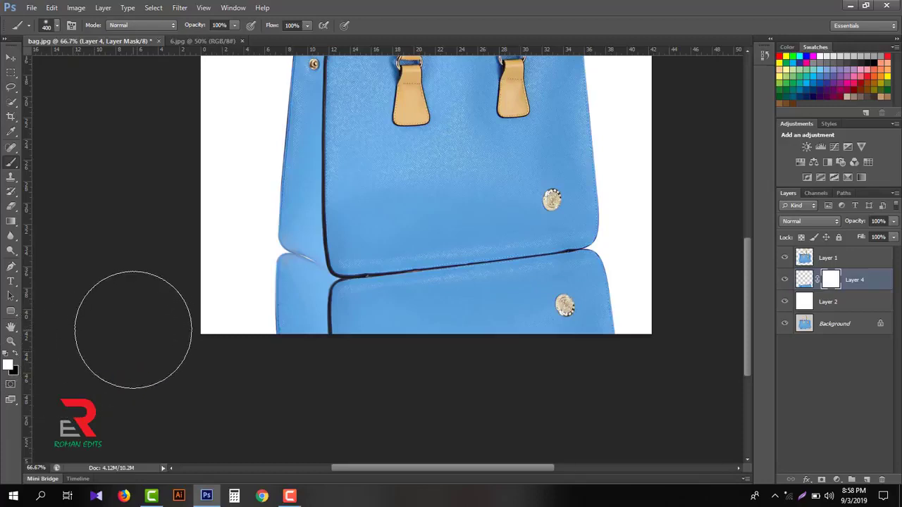
{"action": "key", "text": "x"}
{"action": "mouse_move", "coordinate": [182, 368]}
{"action": "left_mouse_down"}
{"action": "mouse_move", "coordinate": [379, 377]}
{"action": "mouse_move", "coordinate": [651, 365]}
{"action": "mouse_move", "coordinate": [197, 381]}
{"action": "left_mouse_up"}
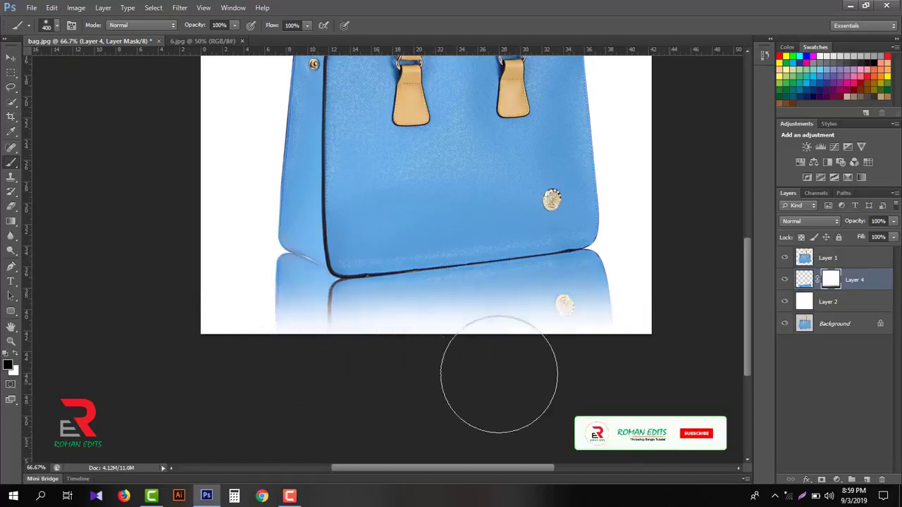
{"action": "left_click_drag", "start_coordinate": [499, 374], "coordinate": [610, 369]}
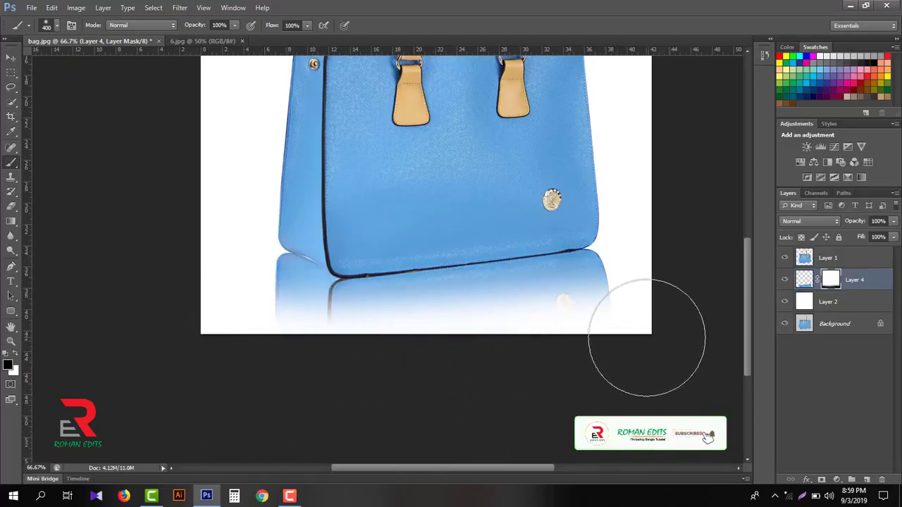
{"action": "mouse_move", "coordinate": [646, 337]}
{"action": "left_mouse_down"}
{"action": "mouse_move", "coordinate": [393, 363]}
{"action": "mouse_move", "coordinate": [209, 336]}
{"action": "left_mouse_up"}
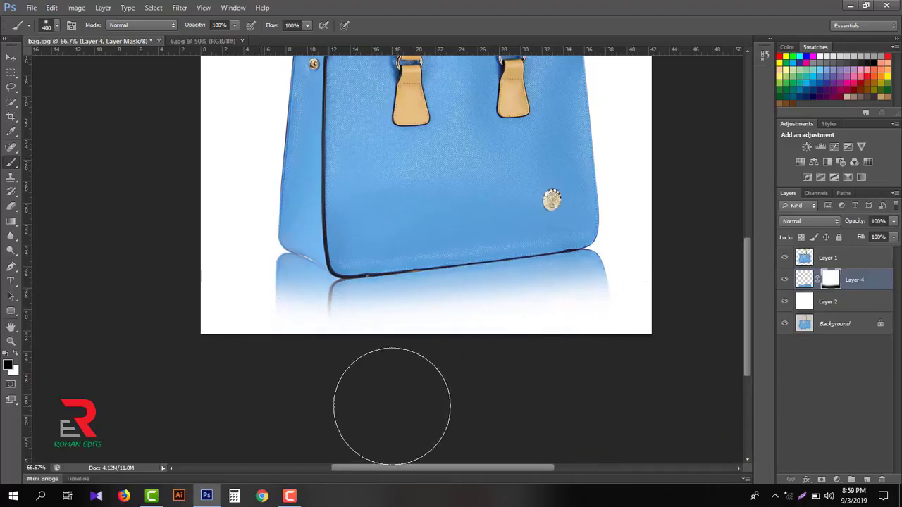
{"action": "key", "text": "ctrl+2"}
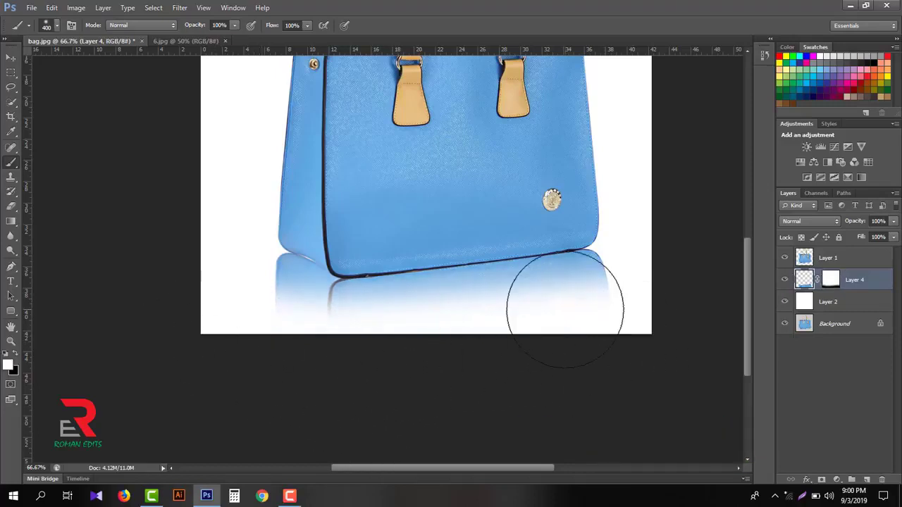
{"action": "left_click", "coordinate": [785, 280]}
{"action": "left_click", "coordinate": [785, 280]}
- Create a new layer above the reflection and paint a soft black shadow along the bag's base with a 133 px brush
{"action": "left_click", "coordinate": [867, 480]}
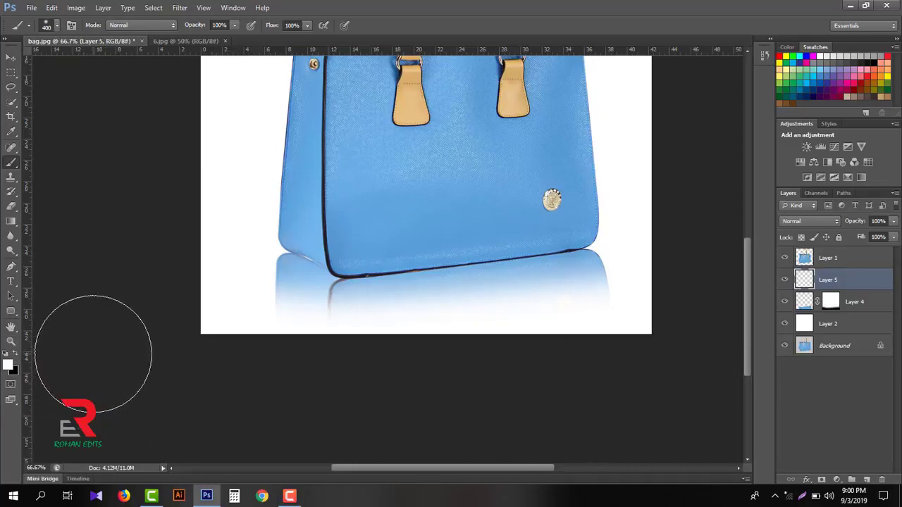
{"action": "key", "text": "x"}
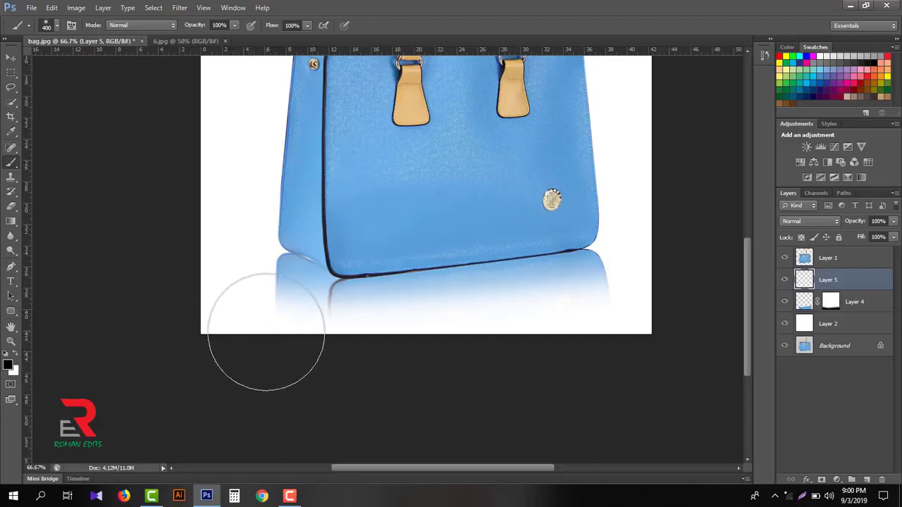
{"action": "left_click", "coordinate": [57, 27]}
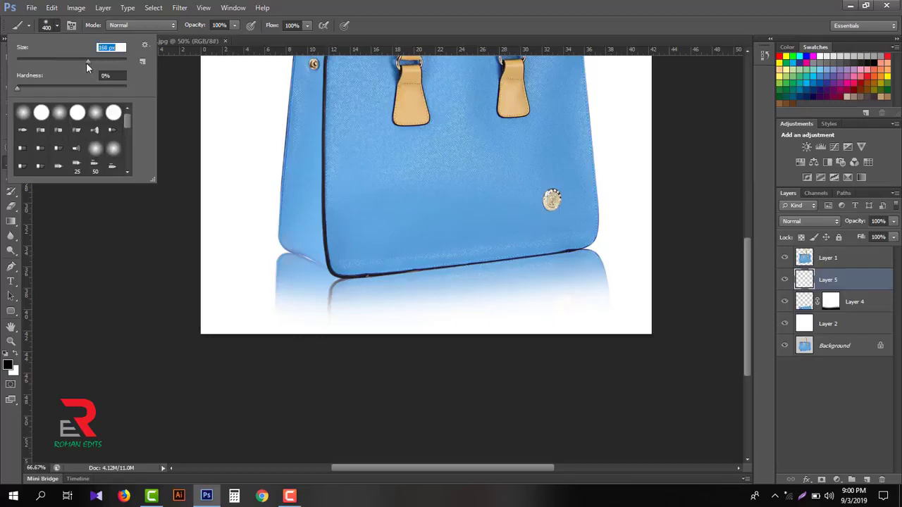
{"action": "left_click_drag", "start_coordinate": [86, 62], "coordinate": [80, 62]}
{"action": "mouse_move", "coordinate": [258, 256]}
{"action": "left_mouse_down"}
{"action": "mouse_move", "coordinate": [326, 284]}
{"action": "mouse_move", "coordinate": [241, 249]}
{"action": "mouse_move", "coordinate": [347, 286]}
{"action": "mouse_move", "coordinate": [326, 292]}
{"action": "mouse_move", "coordinate": [631, 258]}
{"action": "mouse_move", "coordinate": [363, 279]}
{"action": "mouse_move", "coordinate": [590, 256]}
{"action": "mouse_move", "coordinate": [413, 266]}
{"action": "mouse_move", "coordinate": [287, 261]}
{"action": "mouse_move", "coordinate": [262, 248]}
{"action": "left_mouse_up"}
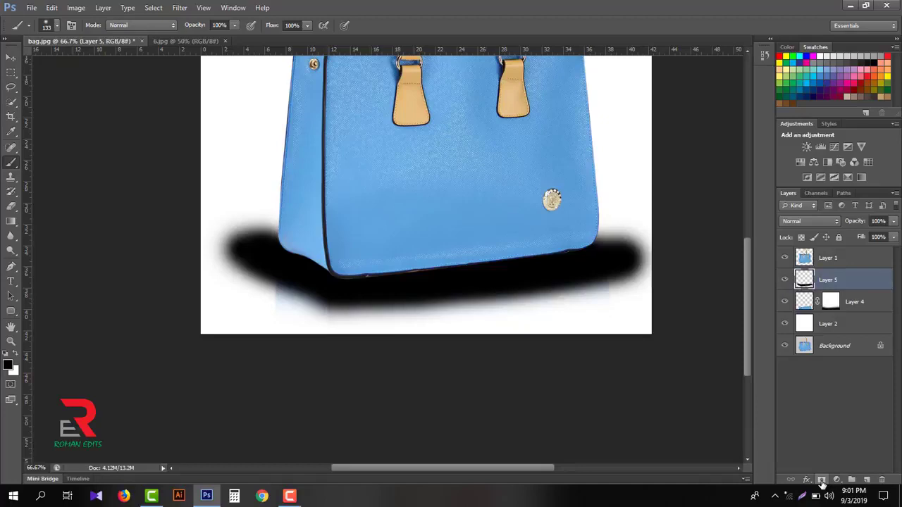
- Mask the shadow layer and paint away its excess with a 125 px black brush, leaving a thin contact shadow under the bag
{"action": "left_click", "coordinate": [821, 481]}
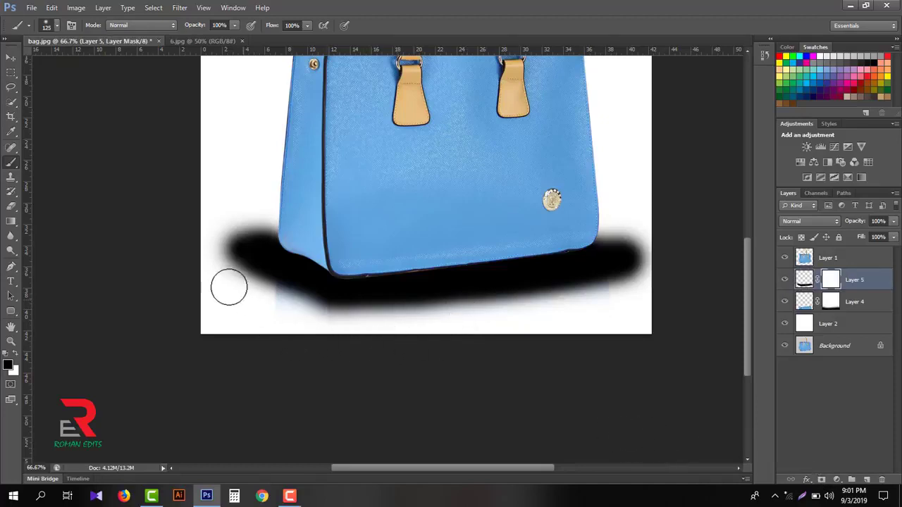
{"action": "key", "text": "["}
{"action": "mouse_move", "coordinate": [218, 258]}
{"action": "left_mouse_down"}
{"action": "mouse_move", "coordinate": [331, 329]}
{"action": "mouse_move", "coordinate": [229, 292]}
{"action": "left_mouse_up"}
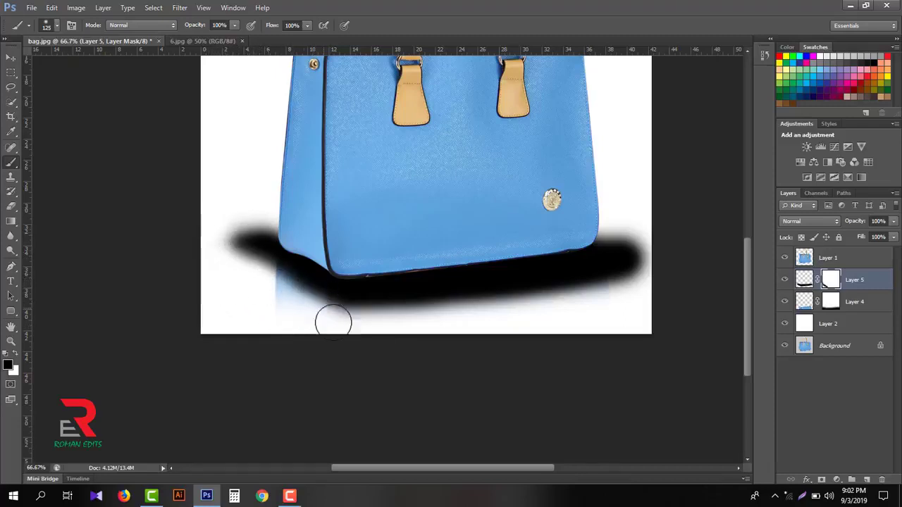
{"action": "key", "text": "ctrl+z"}
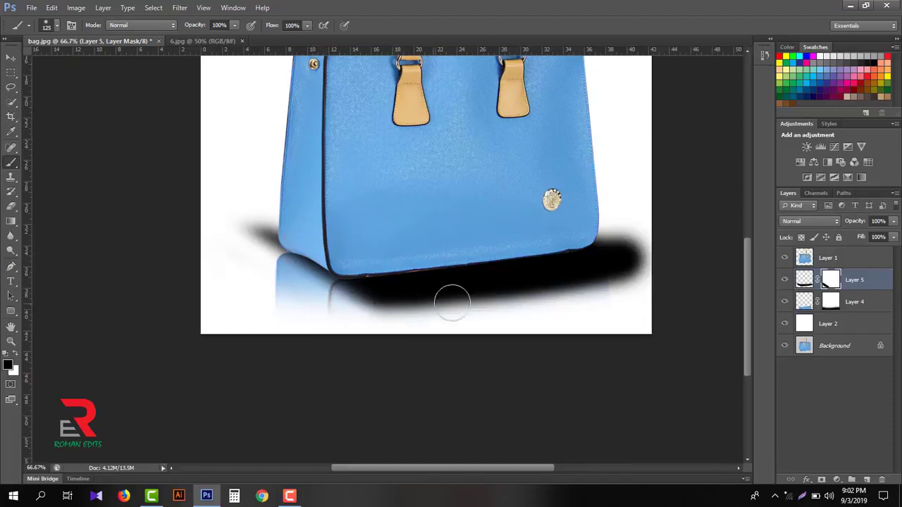
{"action": "left_click", "coordinate": [672, 251], "text": "shift"}
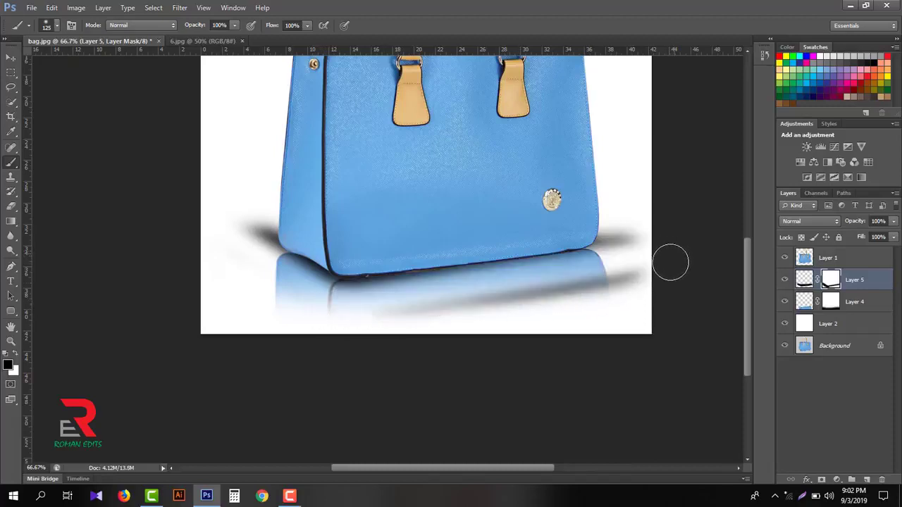
{"action": "left_click_drag", "start_coordinate": [359, 320], "coordinate": [646, 272]}
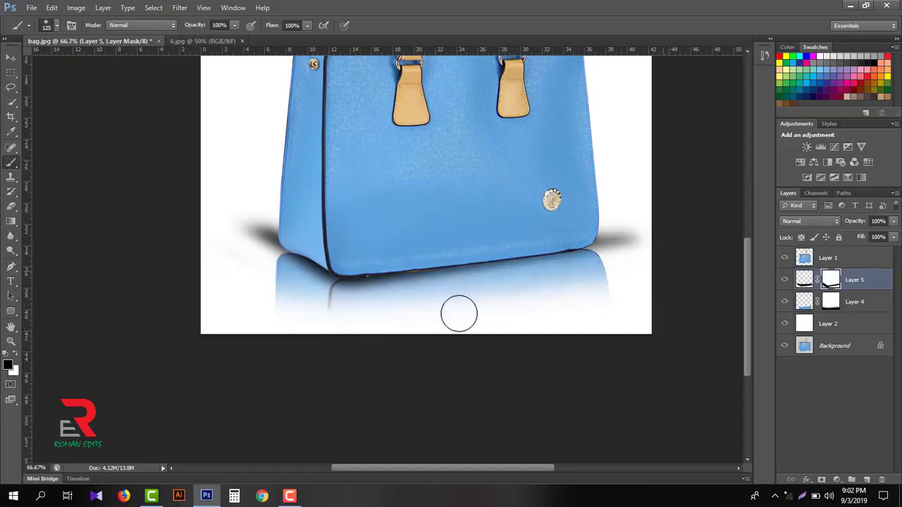
{"action": "left_click_drag", "start_coordinate": [582, 233], "coordinate": [646, 234]}
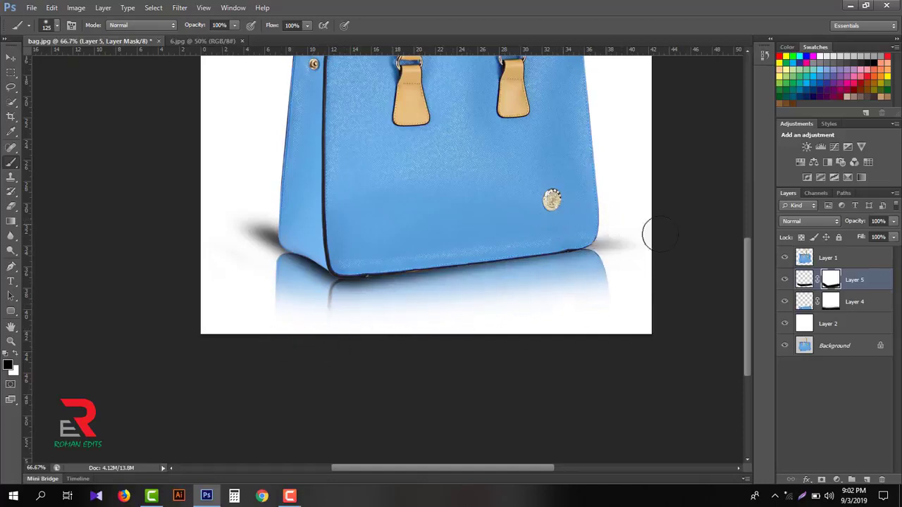
{"action": "left_click_drag", "start_coordinate": [338, 234], "coordinate": [196, 227]}
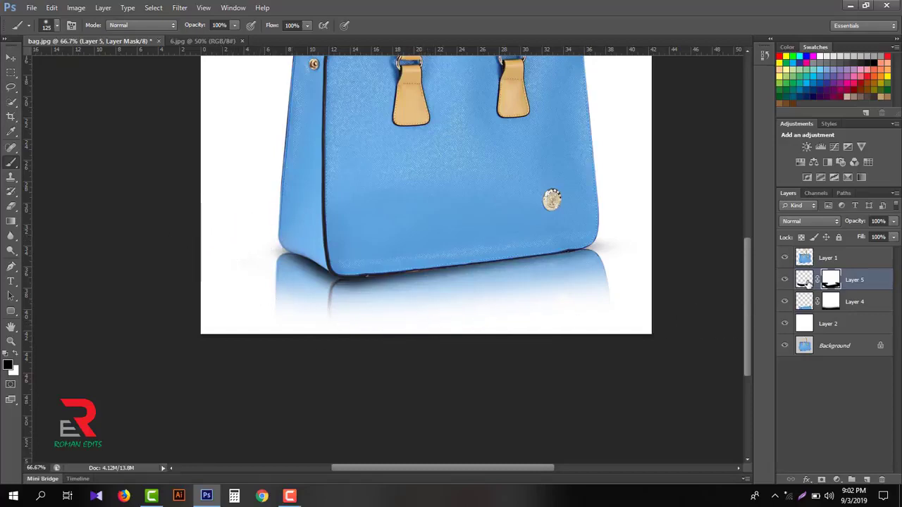
- Set the shadow layer's blend mode to Multiply
{"action": "left_click", "coordinate": [804, 280]}
{"action": "left_click", "coordinate": [816, 221]}
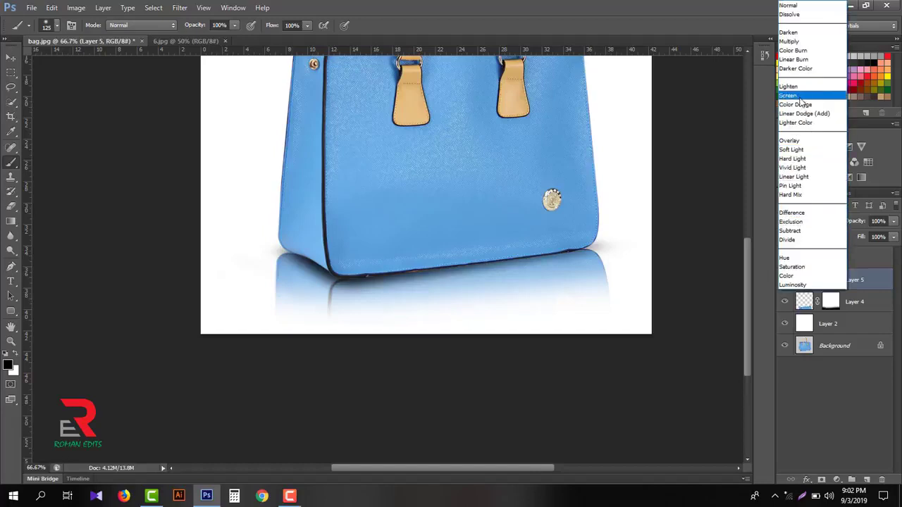
{"action": "left_click", "coordinate": [808, 43]}
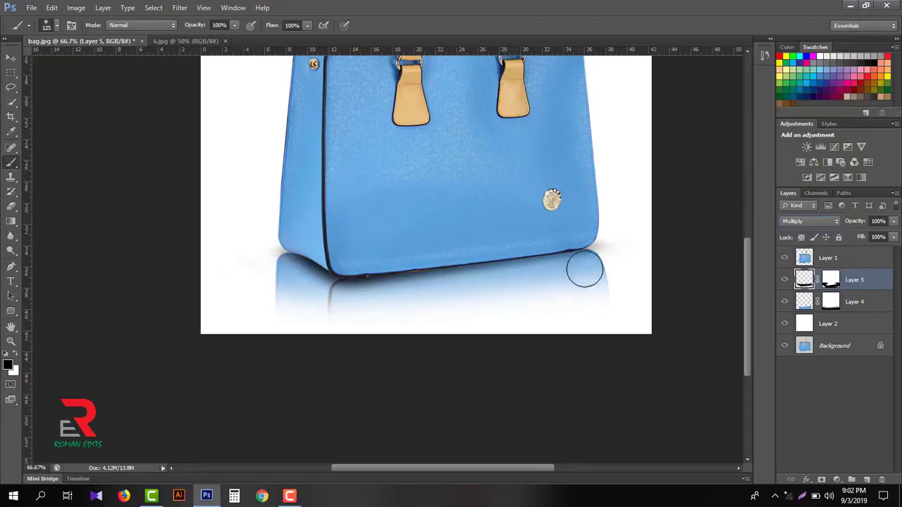
- Soften the contact shadow with a Gaussian Blur of 9.8 pixels radius
{"action": "left_click", "coordinate": [180, 8]}
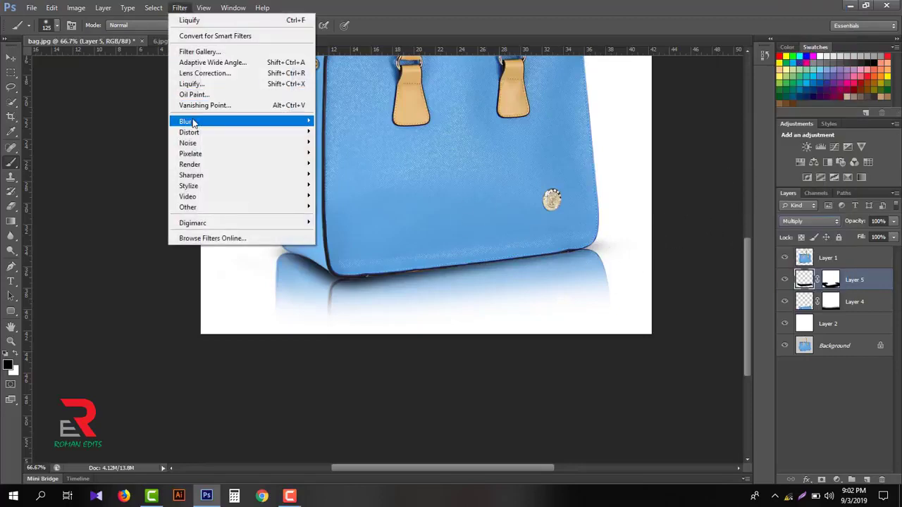
{"action": "mouse_move", "coordinate": [194, 123]}
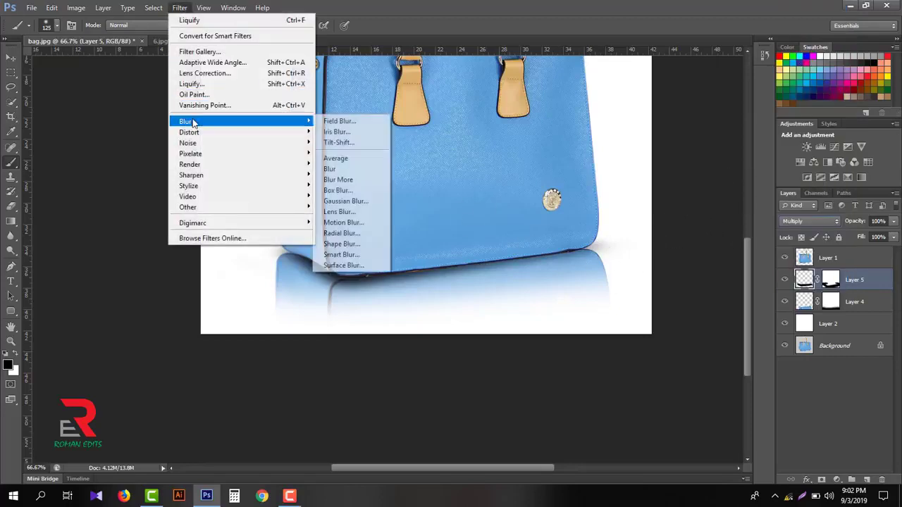
{"action": "left_click", "coordinate": [344, 201]}
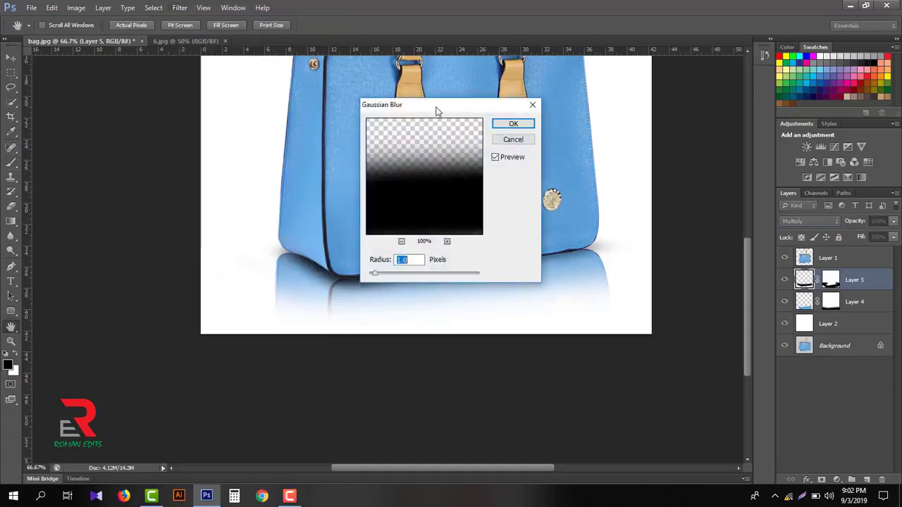
{"action": "left_click_drag", "start_coordinate": [436, 111], "coordinate": [578, 71]}
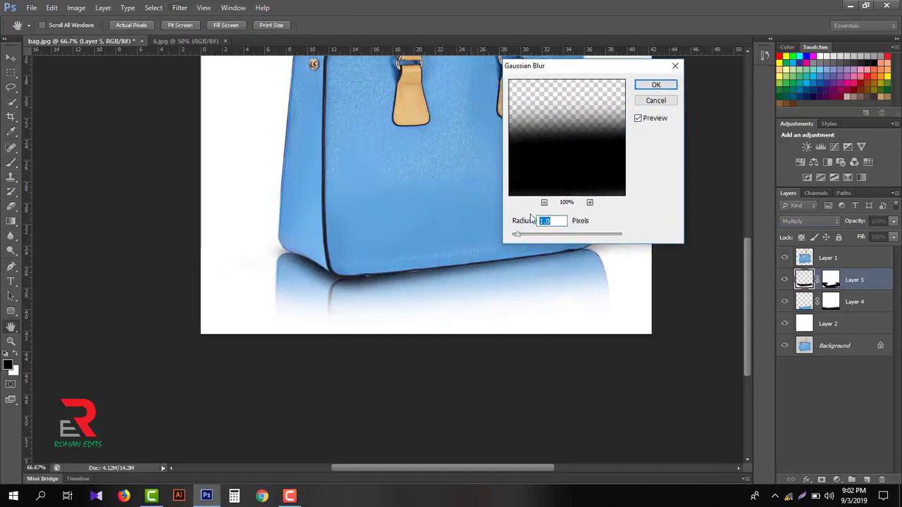
{"action": "left_click_drag", "start_coordinate": [519, 240], "coordinate": [555, 237]}
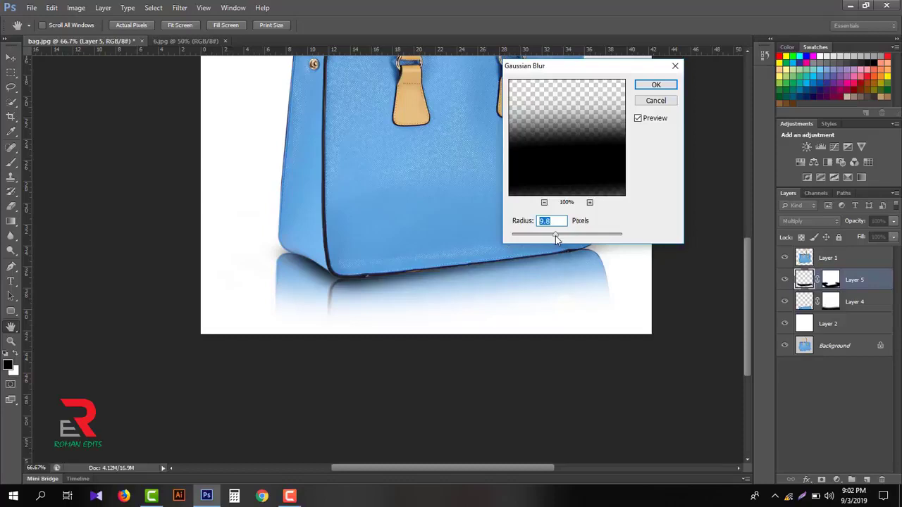
{"action": "left_click", "coordinate": [654, 85]}
- Paint black on the shadow layer's mask with the 125 px brush to clean up the shadow beneath the bag
{"action": "key", "text": "b"}
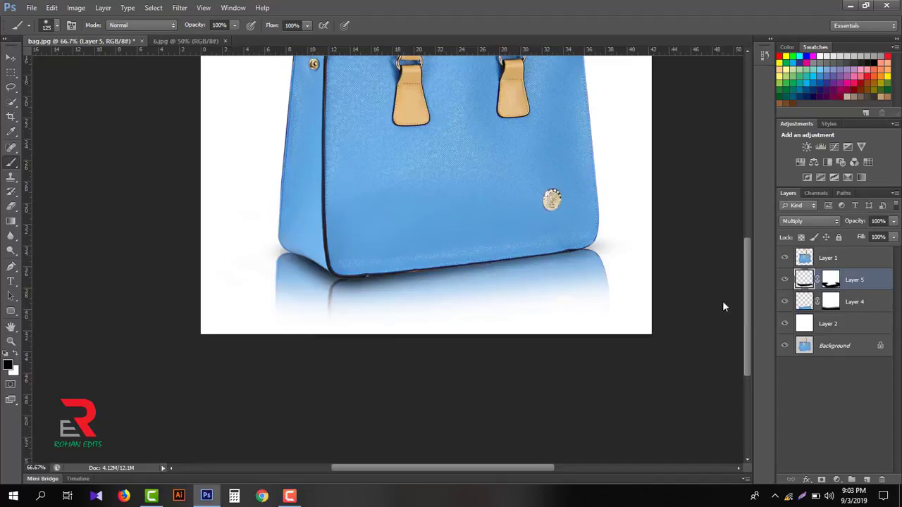
{"action": "left_click", "coordinate": [830, 280]}
{"action": "left_click_drag", "start_coordinate": [420, 304], "coordinate": [392, 304]}
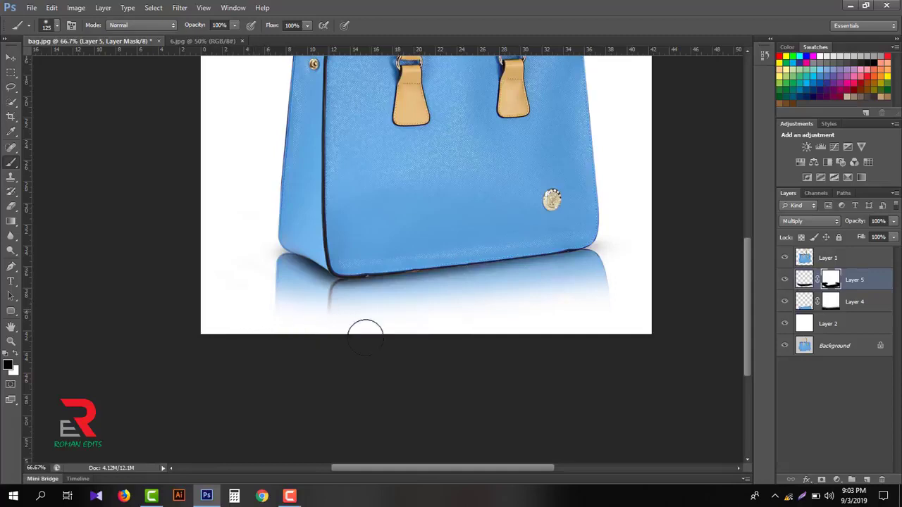
- Reduce the shadow layer's opacity to 76%
{"action": "left_click", "coordinate": [498, 290], "text": "alt"}
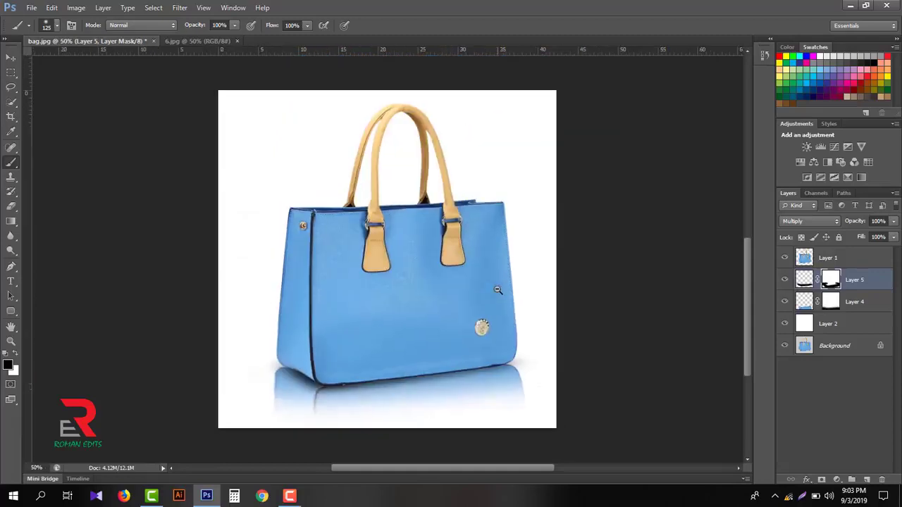
{"action": "left_click", "coordinate": [894, 222]}
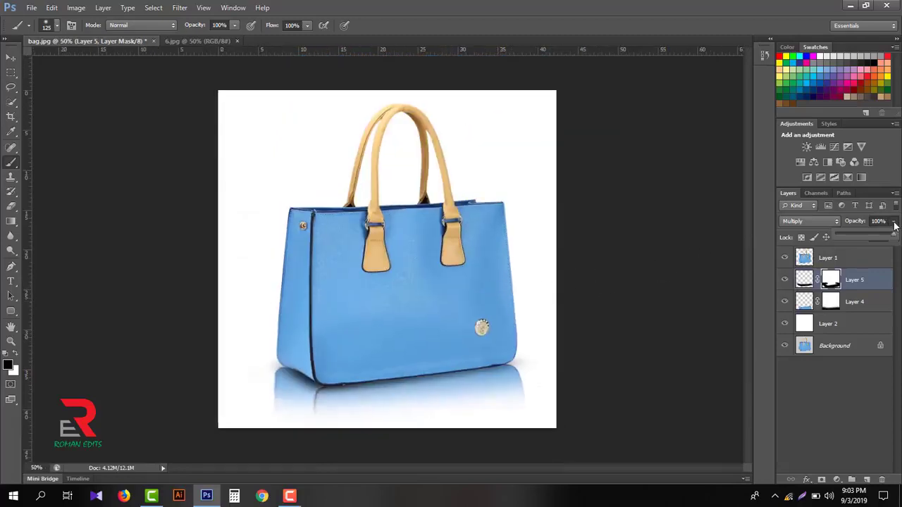
{"action": "left_click_drag", "start_coordinate": [892, 236], "coordinate": [885, 238]}
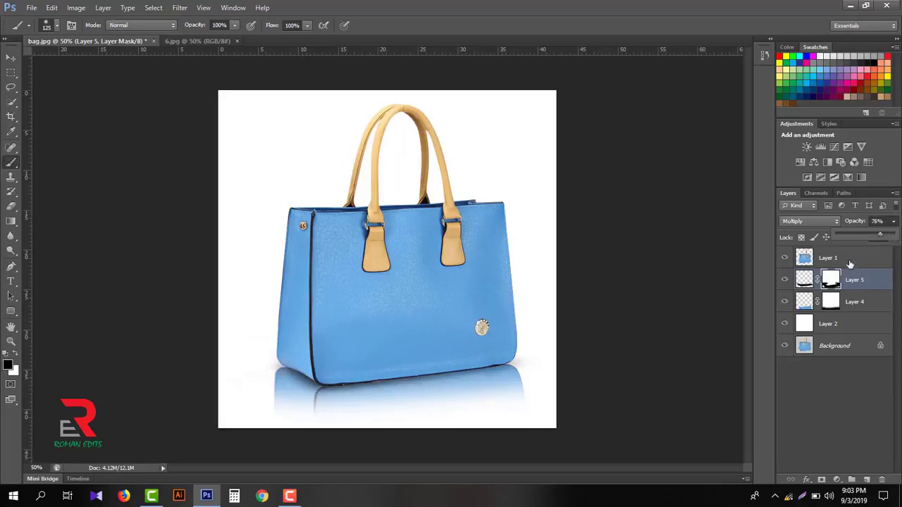
- Group the bag, shadow, reflection and white layers, and toggle the group's visibility to compare the result with the original photo
{"action": "left_click", "coordinate": [850, 261]}
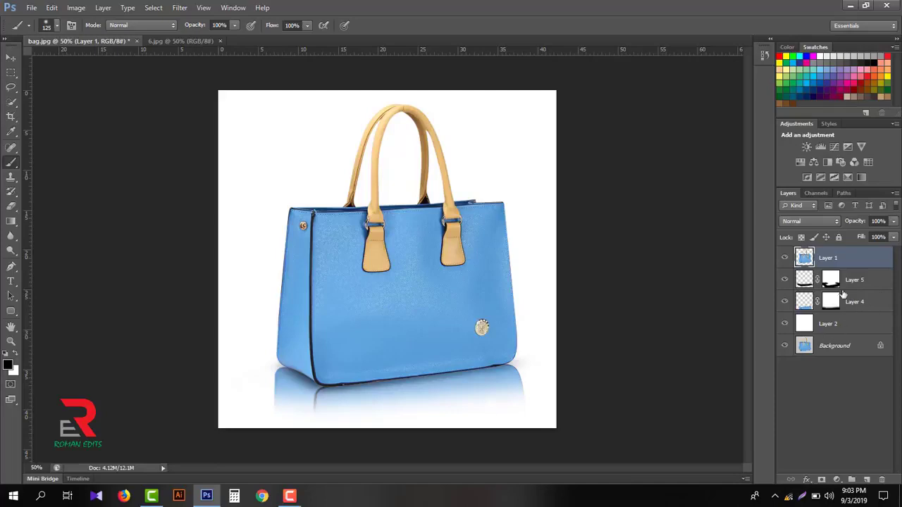
{"action": "left_click", "coordinate": [839, 325], "text": "shift"}
{"action": "left_click_drag", "start_coordinate": [840, 327], "coordinate": [851, 480]}
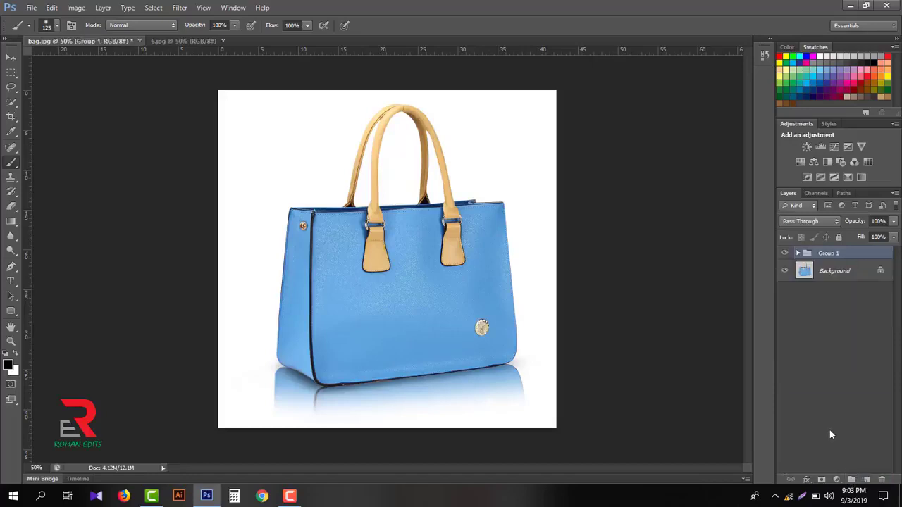
{"action": "left_click", "coordinate": [784, 254]}
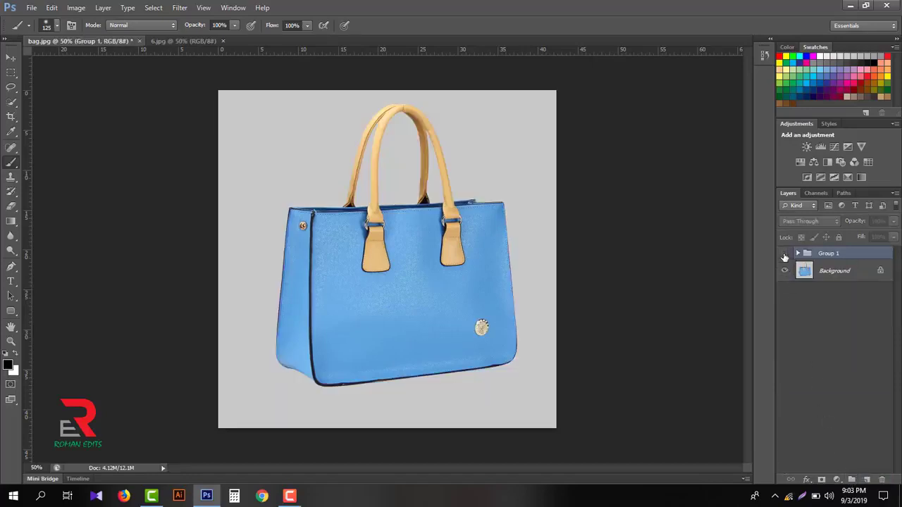
{"action": "left_click", "coordinate": [784, 254]}
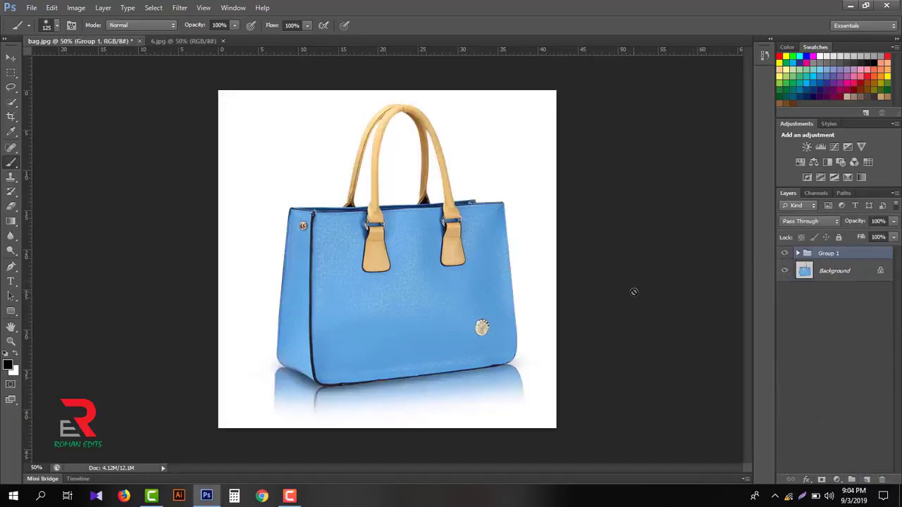